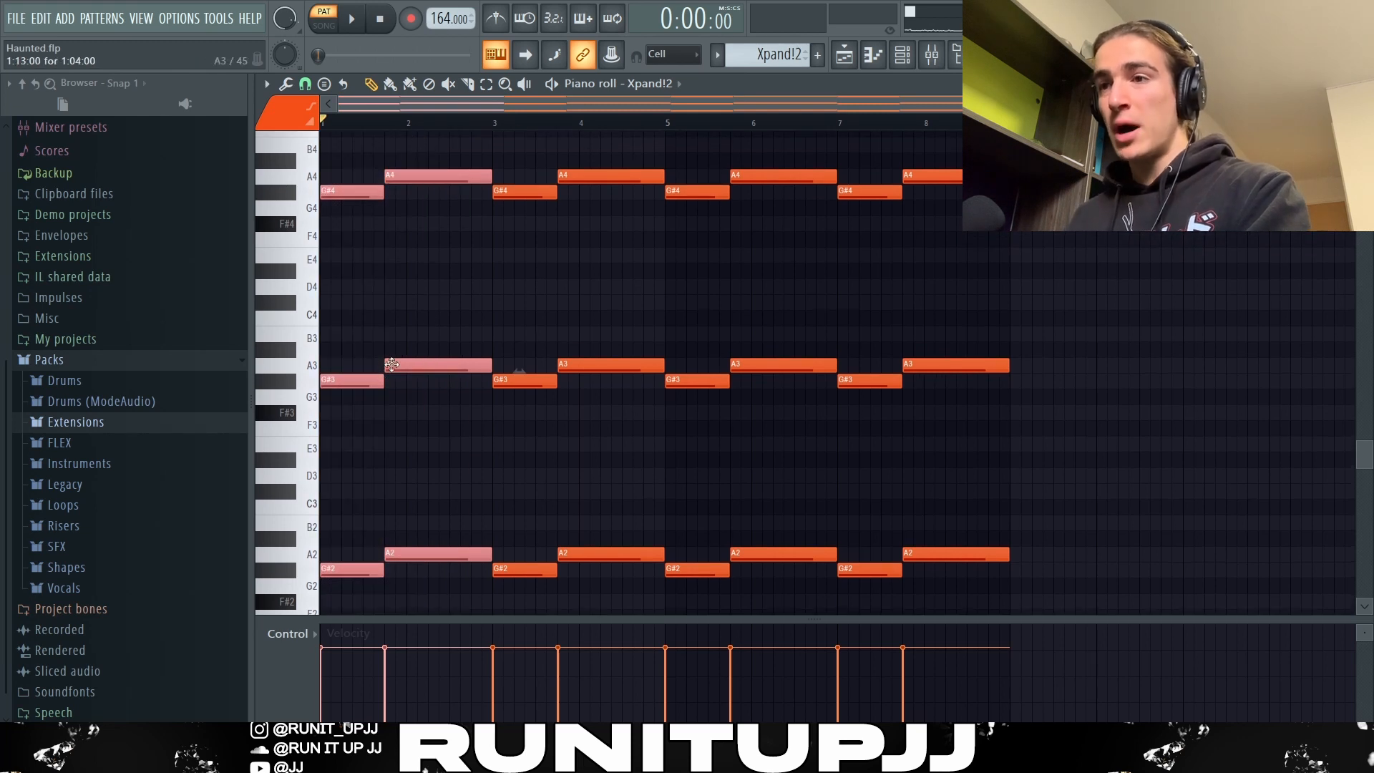
# - Shift the top-octave G# and A notes in the first two bars down two octaves and back up again
pyautogui.moveTo(459, 216); pyautogui.dragTo(322, 129)
pyautogui.hotkey('ctrl', 'Down')
pyautogui.hotkey('ctrl', 'Down')
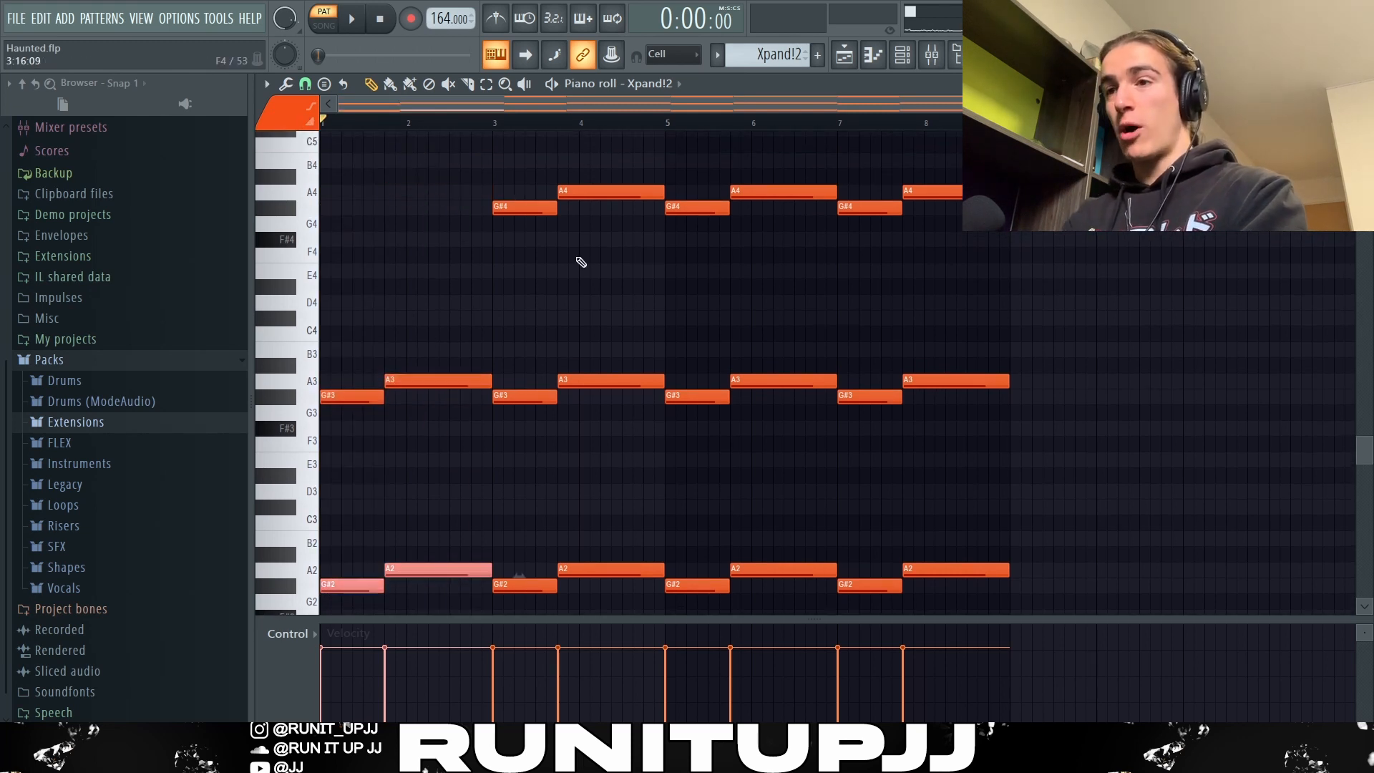
pyautogui.hotkey('ctrl', 'Up')
pyautogui.hotkey('ctrl', 'Up')
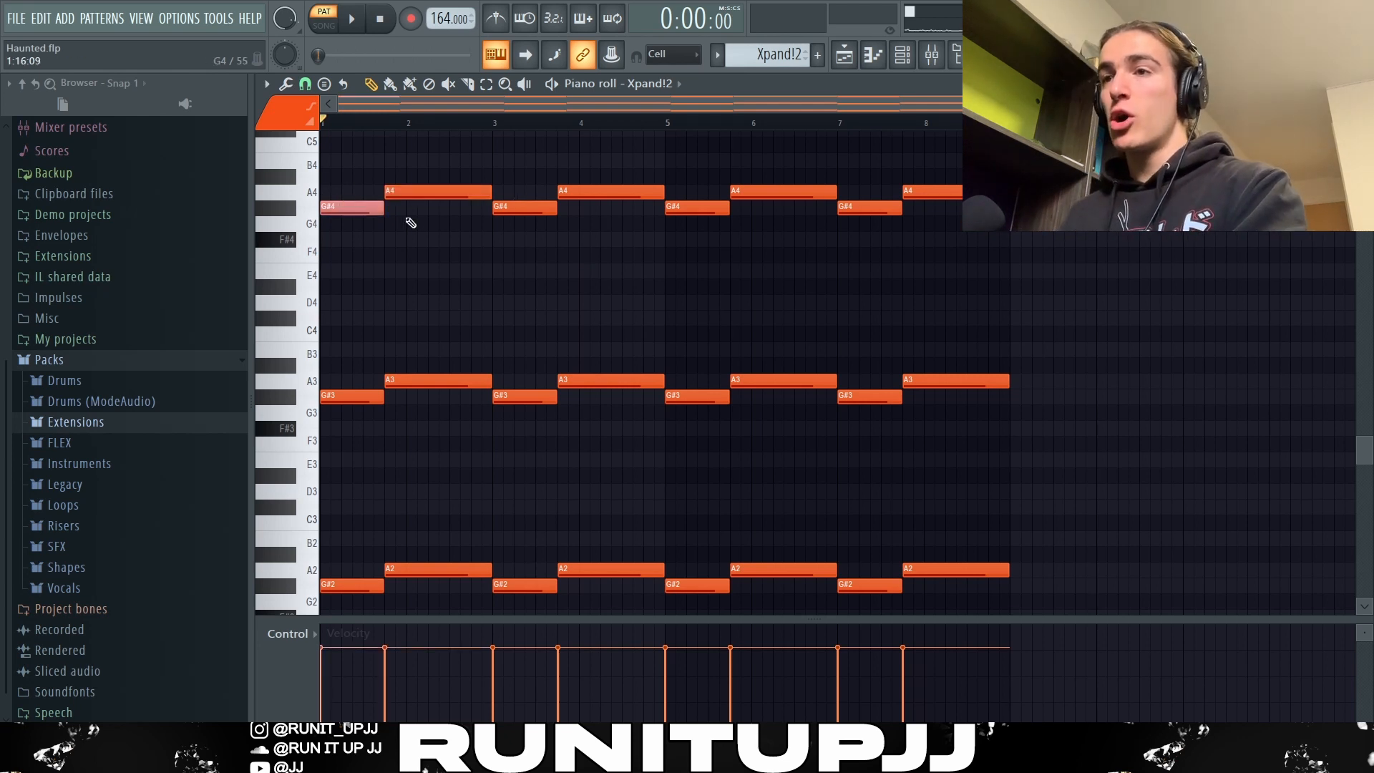
# - Highlight the opening G#4 and A4 notes and the full three-octave Xpand!2 pattern, and play the pattern back
pyautogui.moveTo(424, 186); pyautogui.dragTo(428, 207)
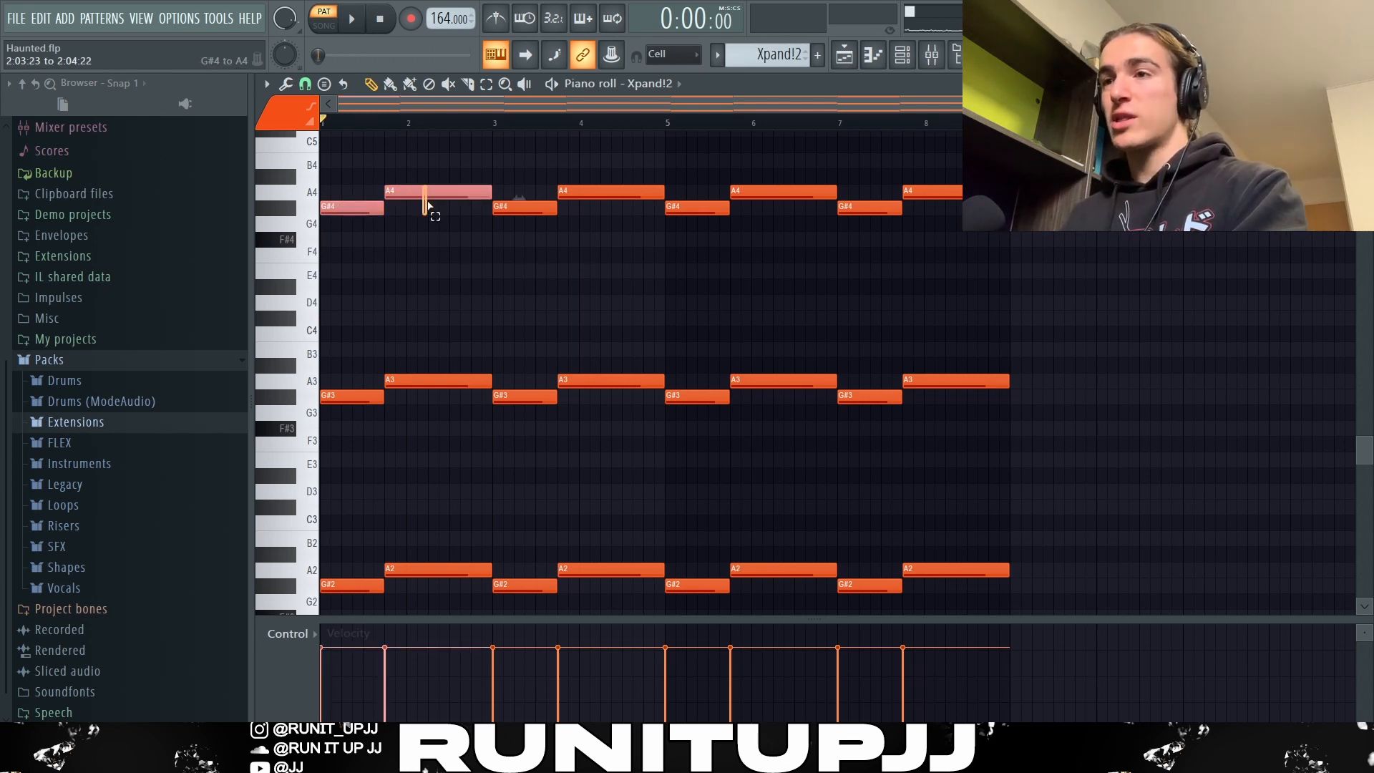
pyautogui.keyDown('ctrl'); pyautogui.click(439, 240); pyautogui.keyUp('ctrl')
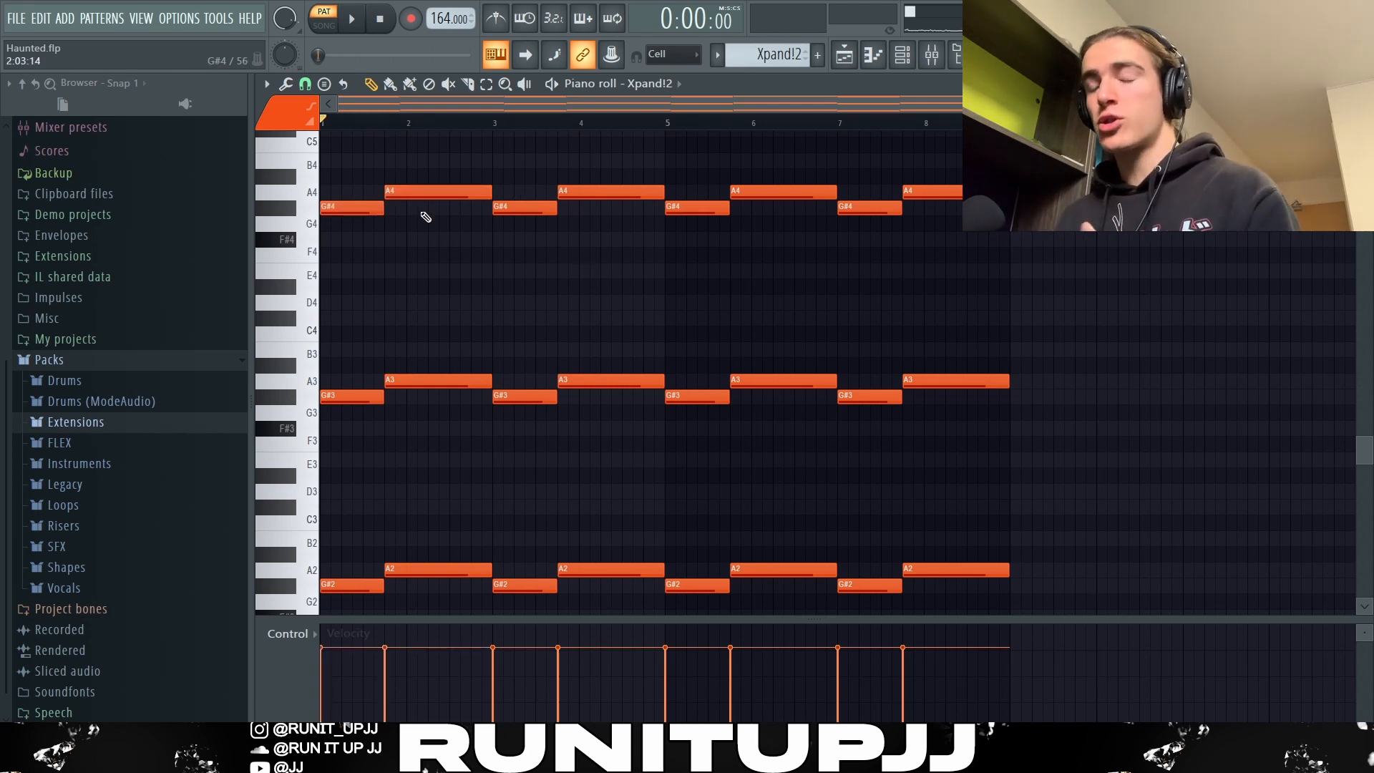
pyautogui.scroll(-1, 549, 199)
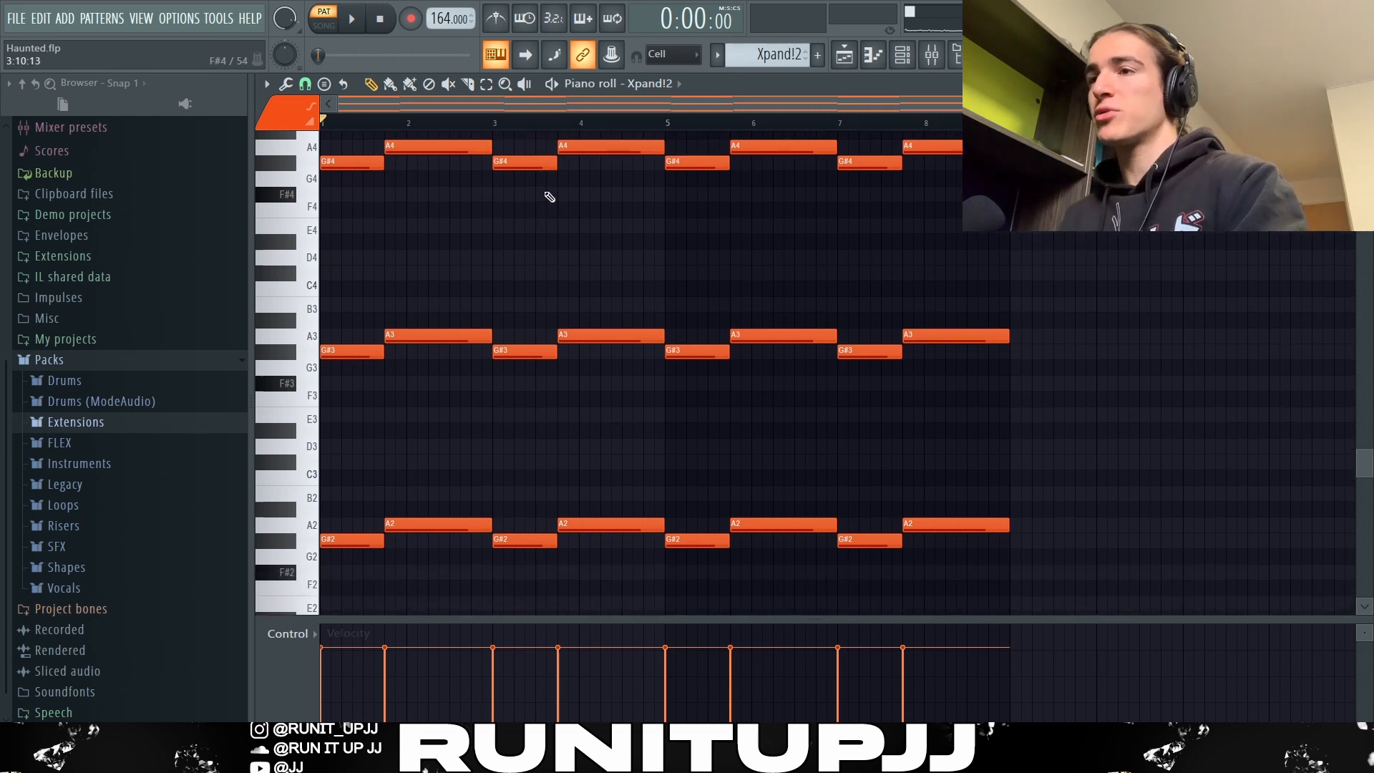
pyautogui.moveTo(353, 140); pyautogui.dragTo(1111, 573)
pyautogui.keyDown('ctrl'); pyautogui.click(1098, 560); pyautogui.keyUp('ctrl')
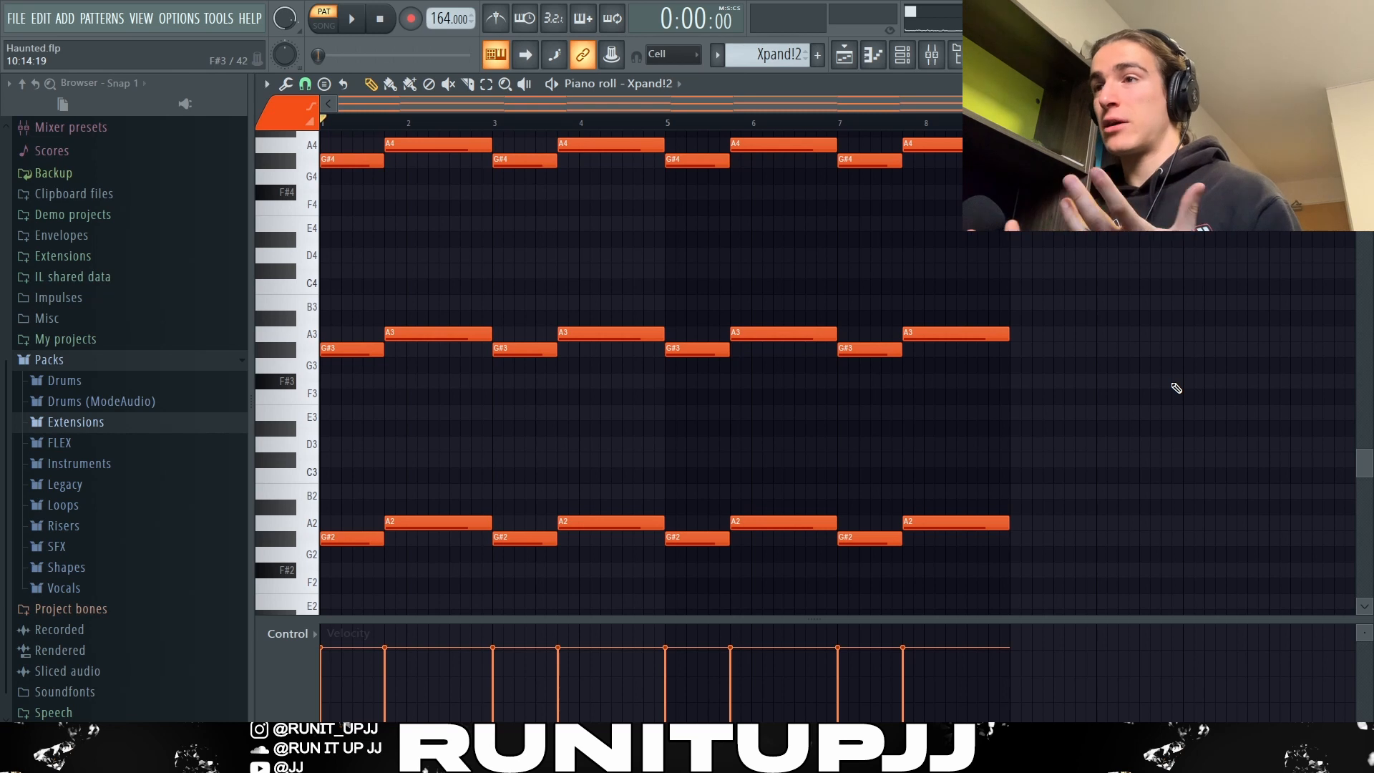
pyautogui.press('space')
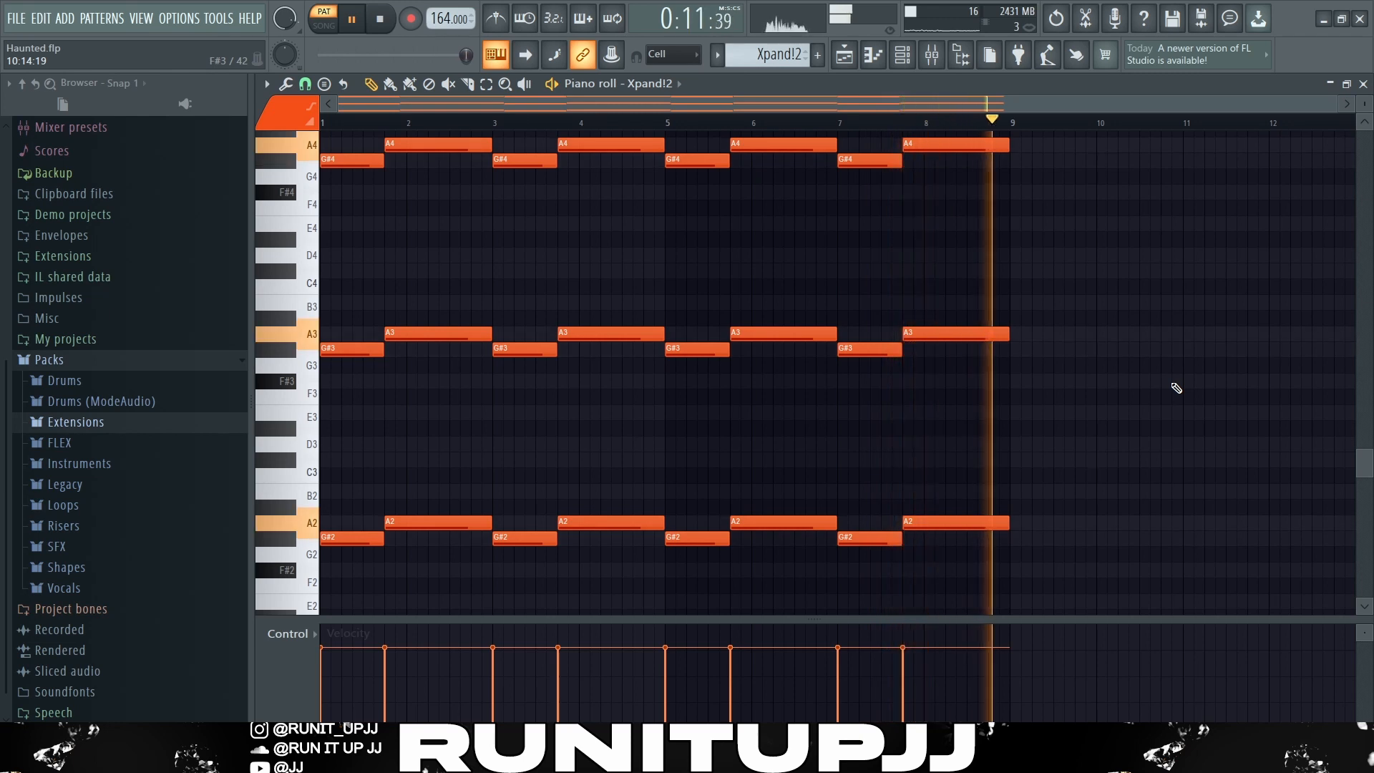
pyautogui.press('space')
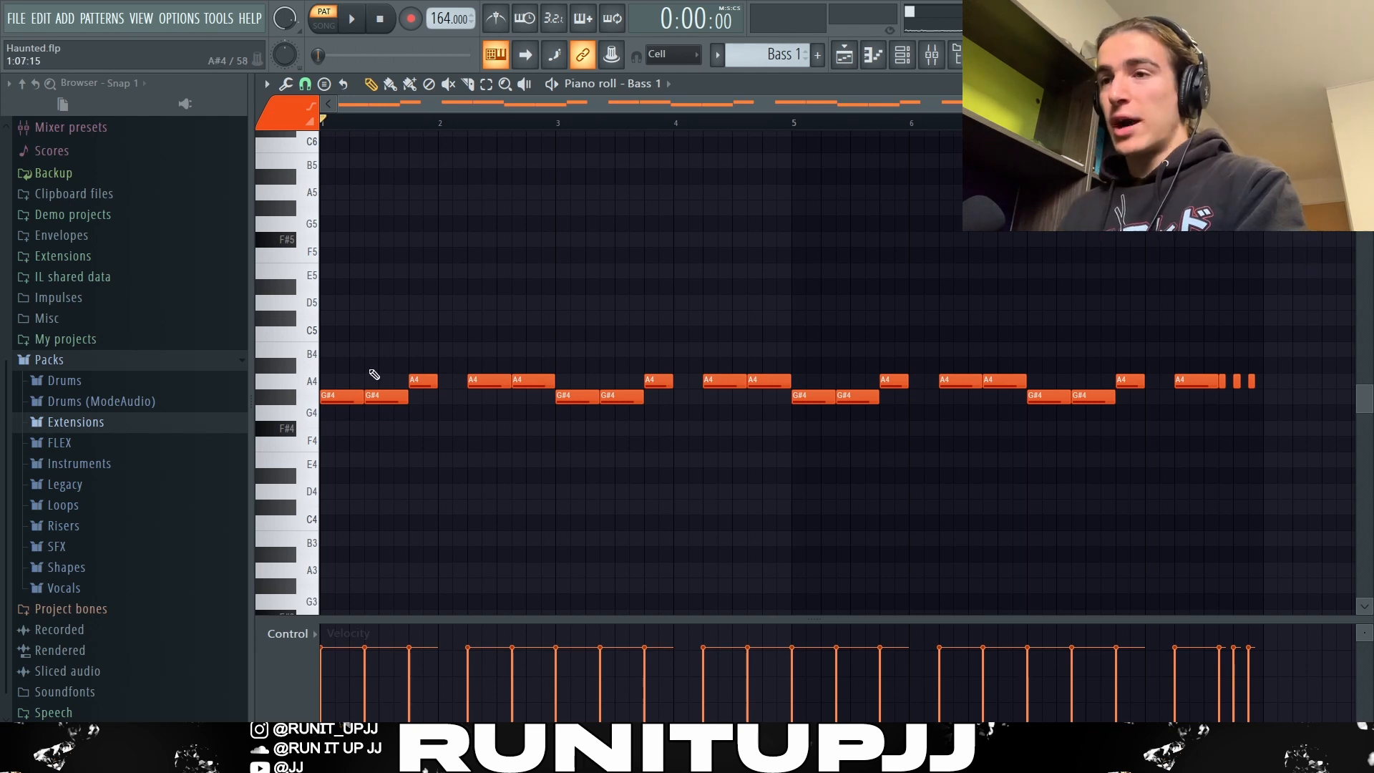
# - Highlight the opening notes and the short A4 notes in the Bass 1 pattern, and play the pattern back
pyautogui.moveTo(345, 345); pyautogui.dragTo(416, 468)
pyautogui.moveTo(467, 312); pyautogui.dragTo(583, 478)
pyautogui.click(543, 453)
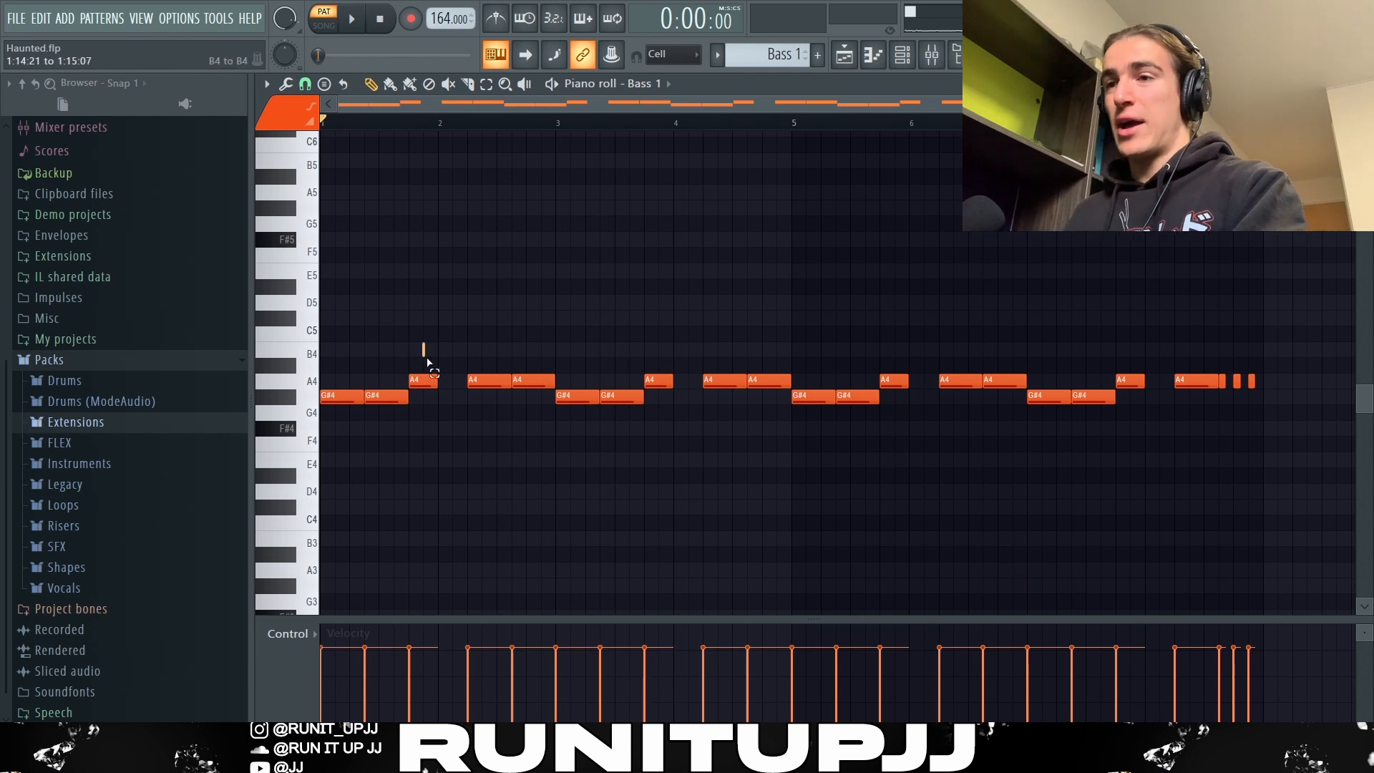
pyautogui.moveTo(906, 359); pyautogui.dragTo(916, 427)
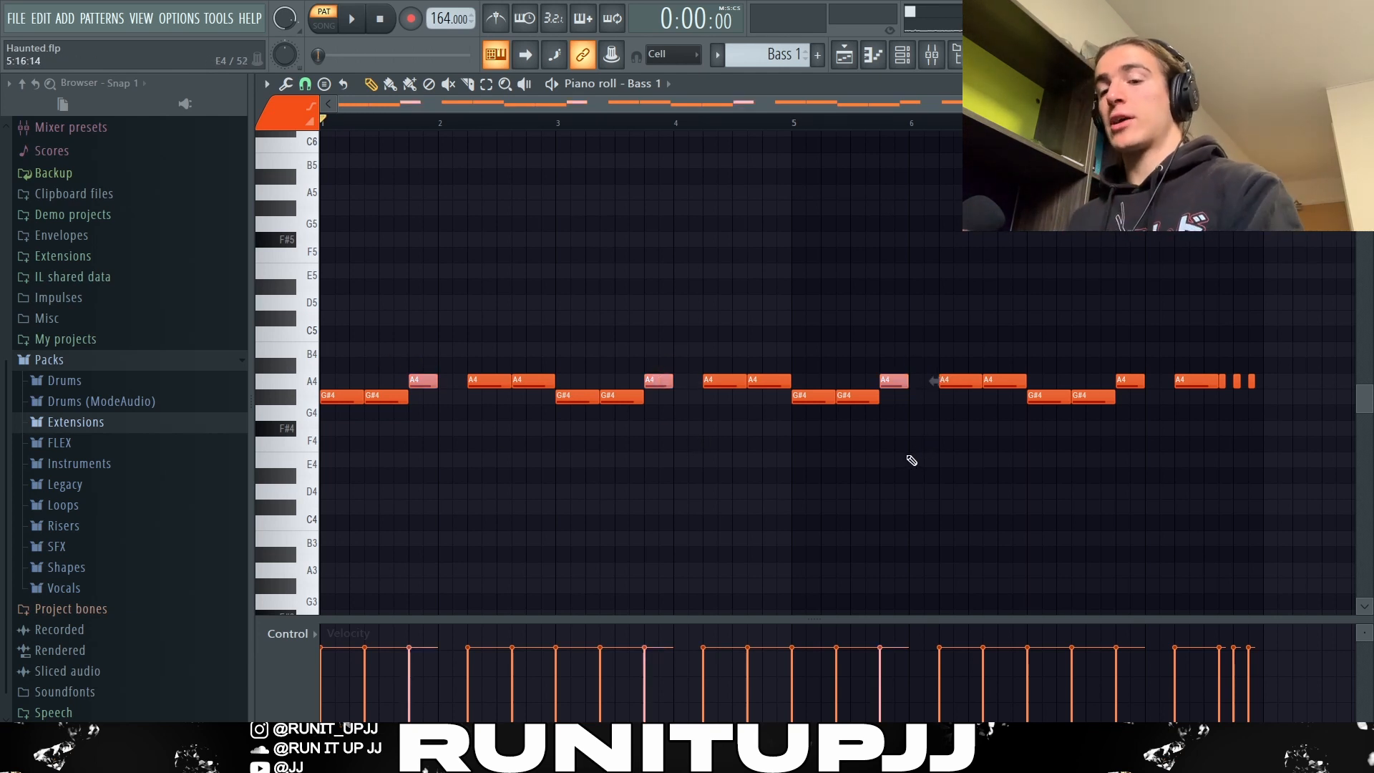
pyautogui.click(912, 461)
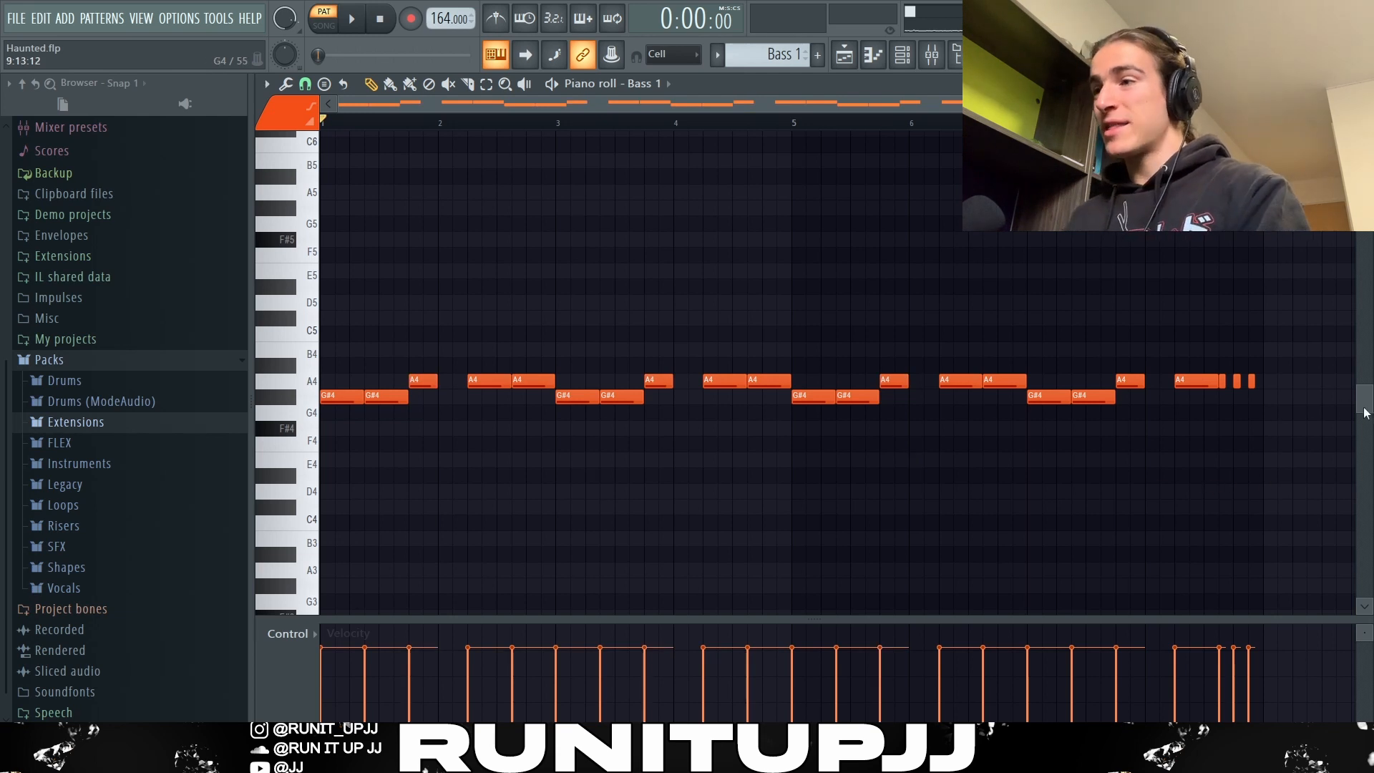
pyautogui.moveTo(1365, 413); pyautogui.dragTo(1200, 386)
pyautogui.moveTo(1344, 470); pyautogui.dragTo(1217, 446)
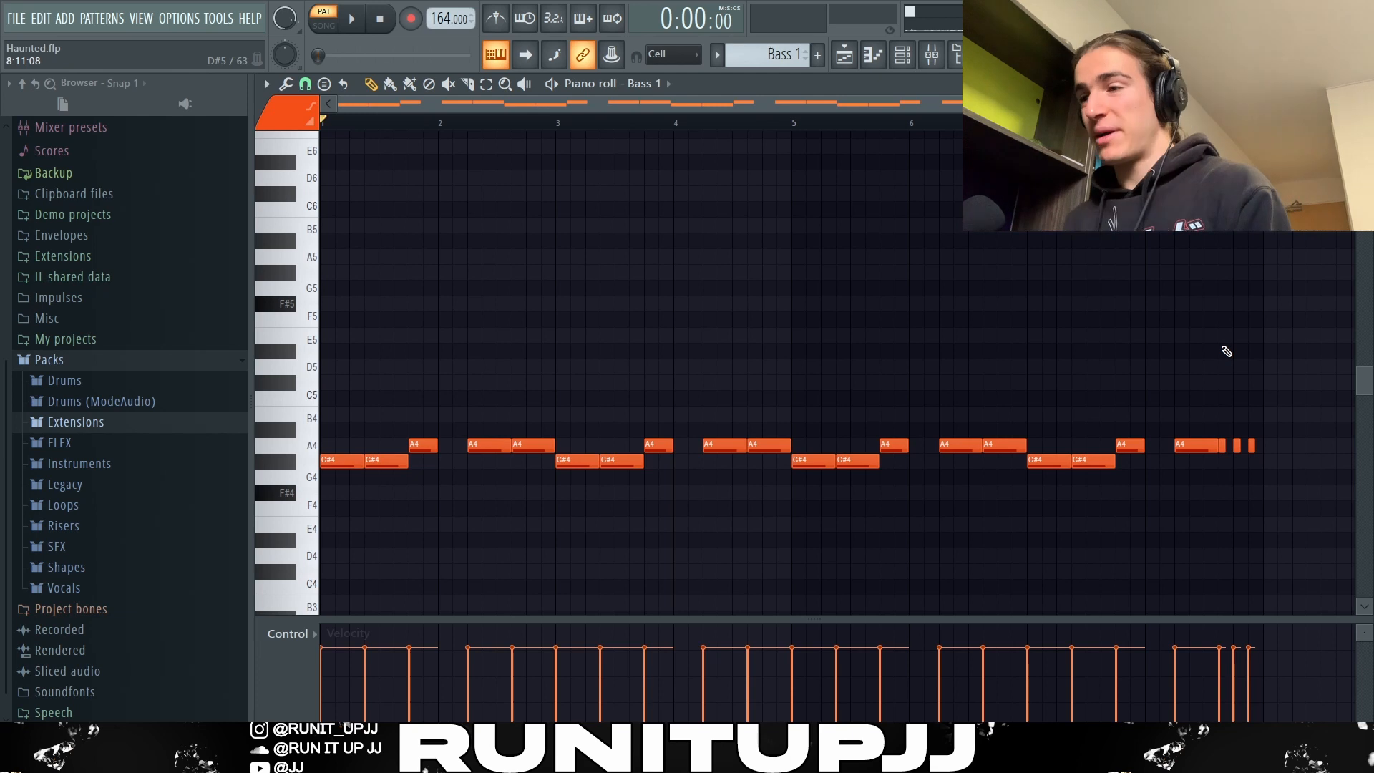
pyautogui.press('space')
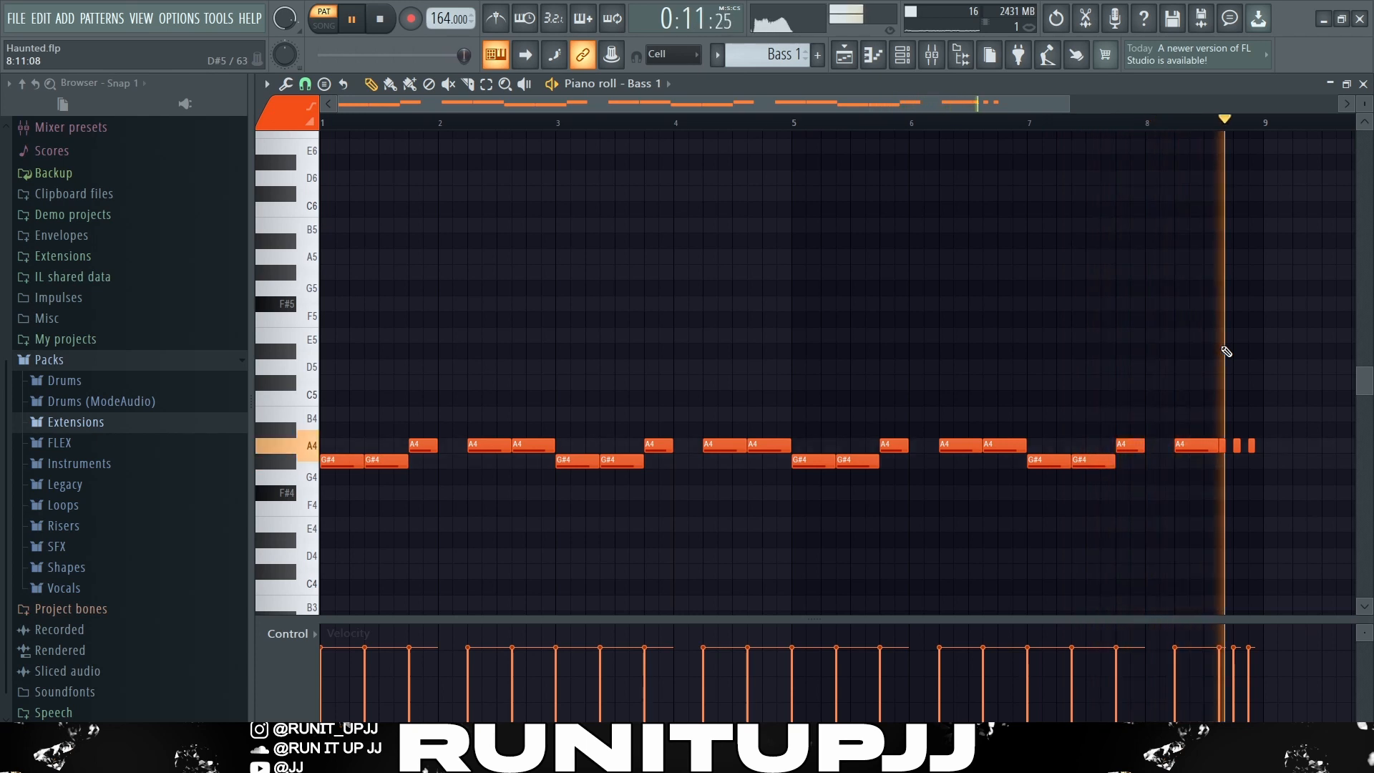
pyautogui.press('space')
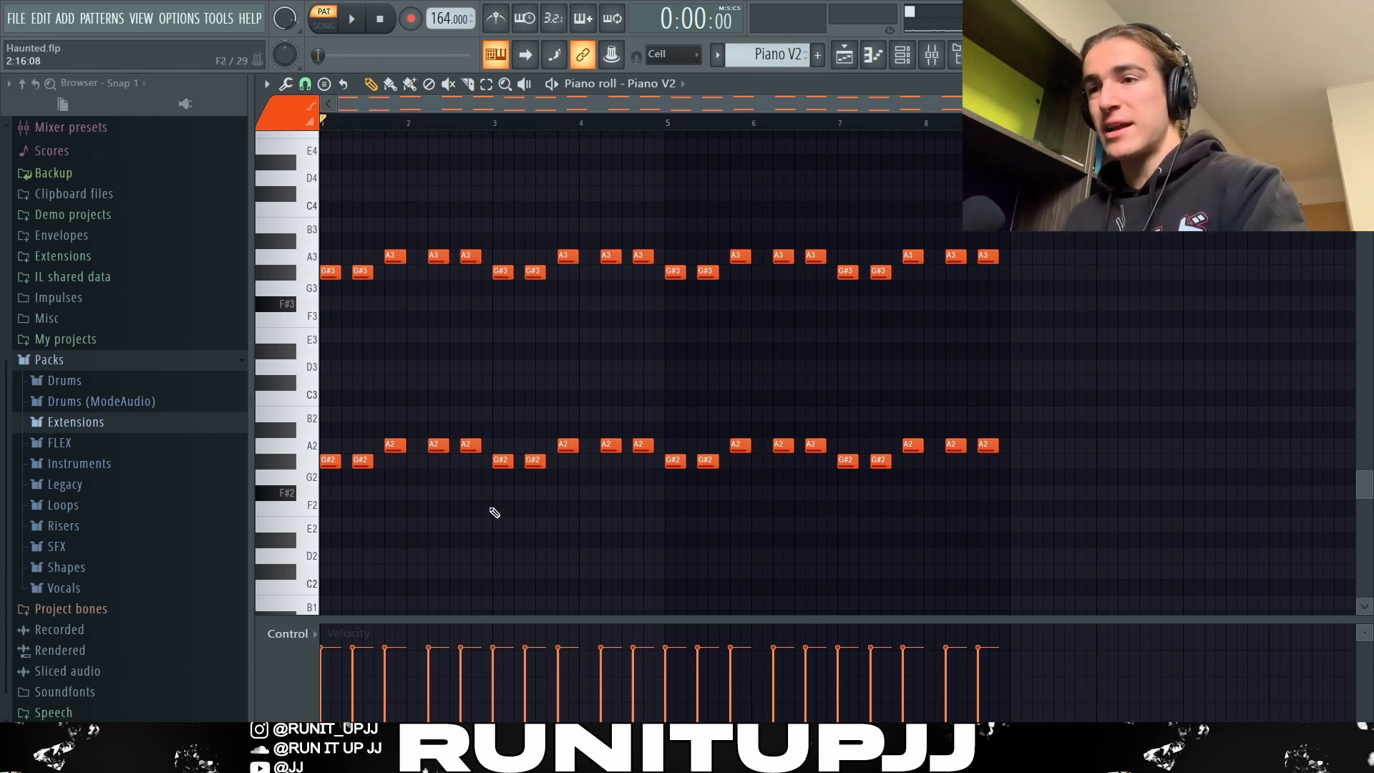
# - Highlight the lower-octave G#2 and A2 notes of the Piano V2 pattern, and play the pattern back
pyautogui.moveTo(1071, 498); pyautogui.dragTo(214, 419)
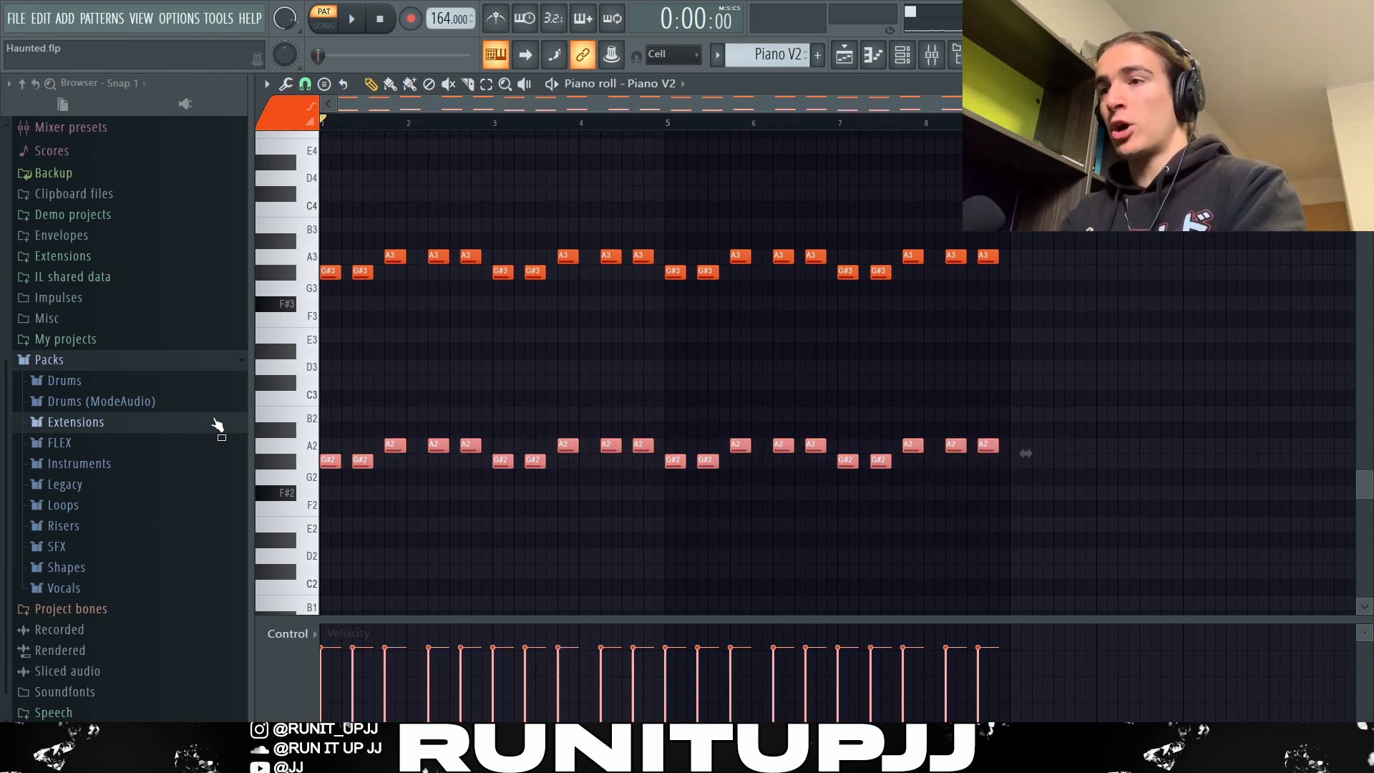
pyautogui.hotkey('ctrl', 'd')
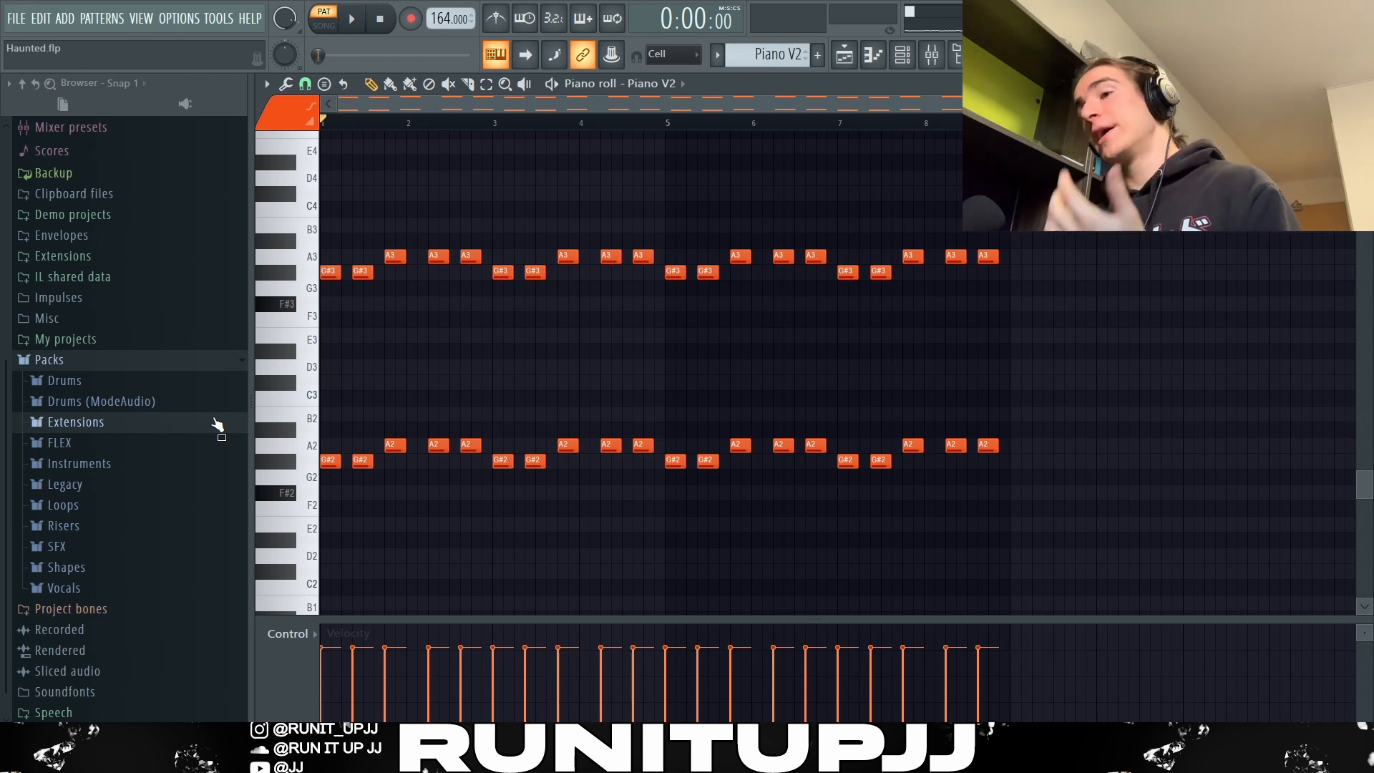
pyautogui.press('space')
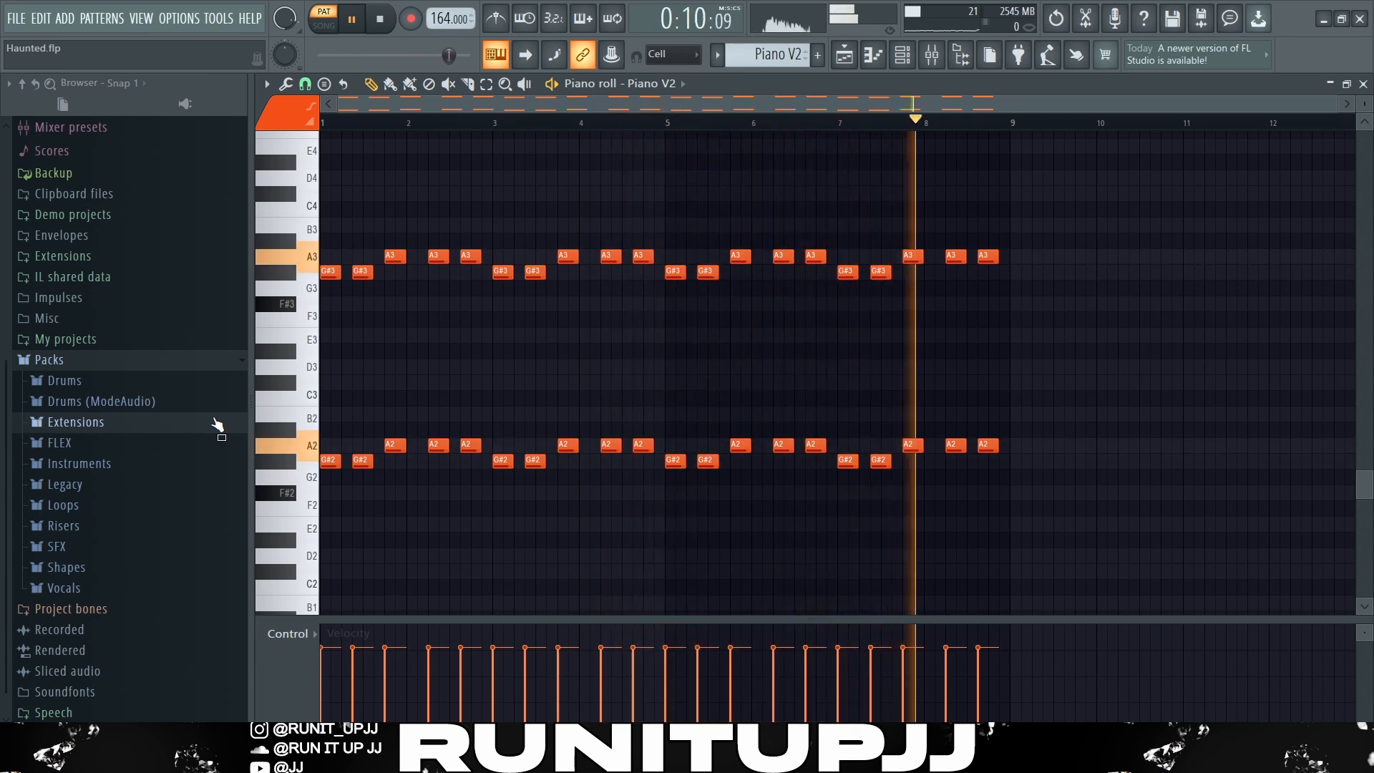
pyautogui.press('space')
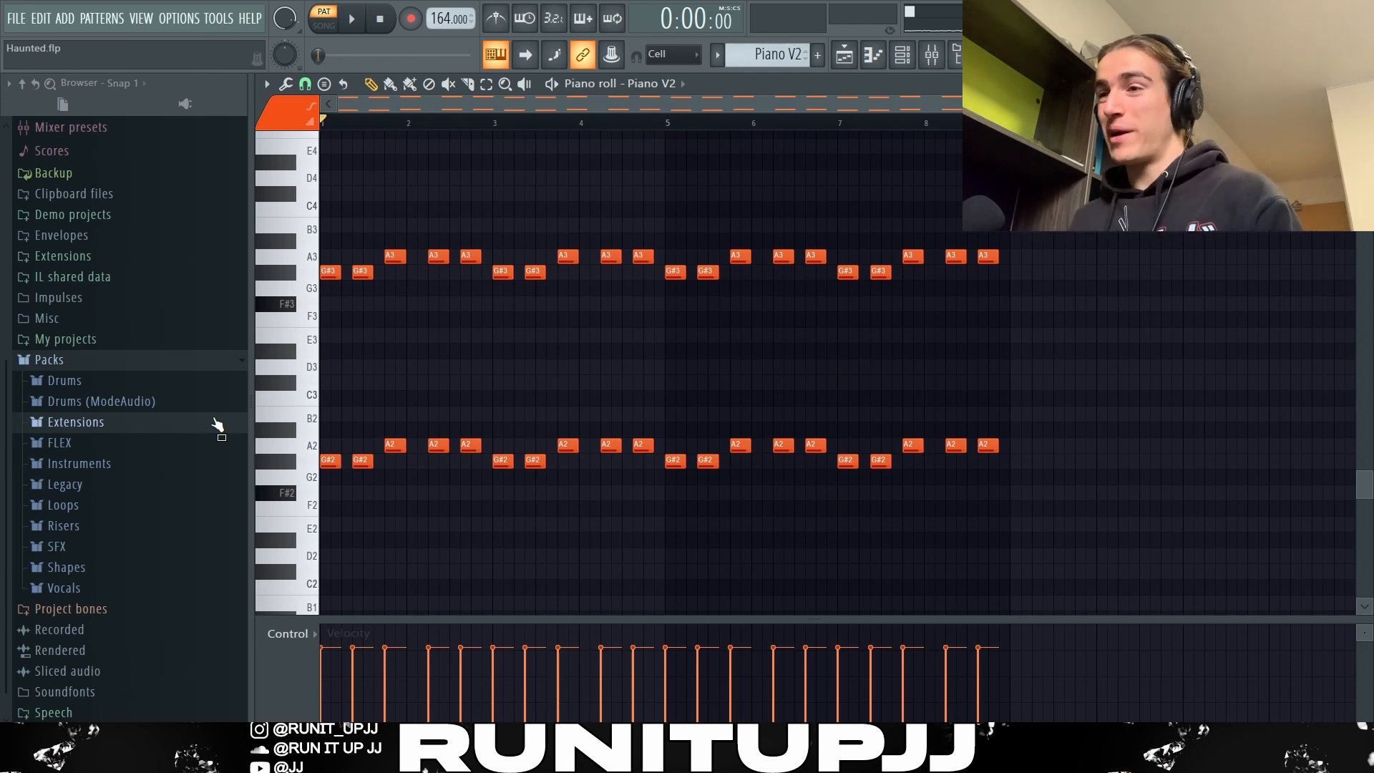
# - Highlight each four-bar half of the FX 8 pattern and its single C#5 note, and play the pattern back
pyautogui.click(941, 67)
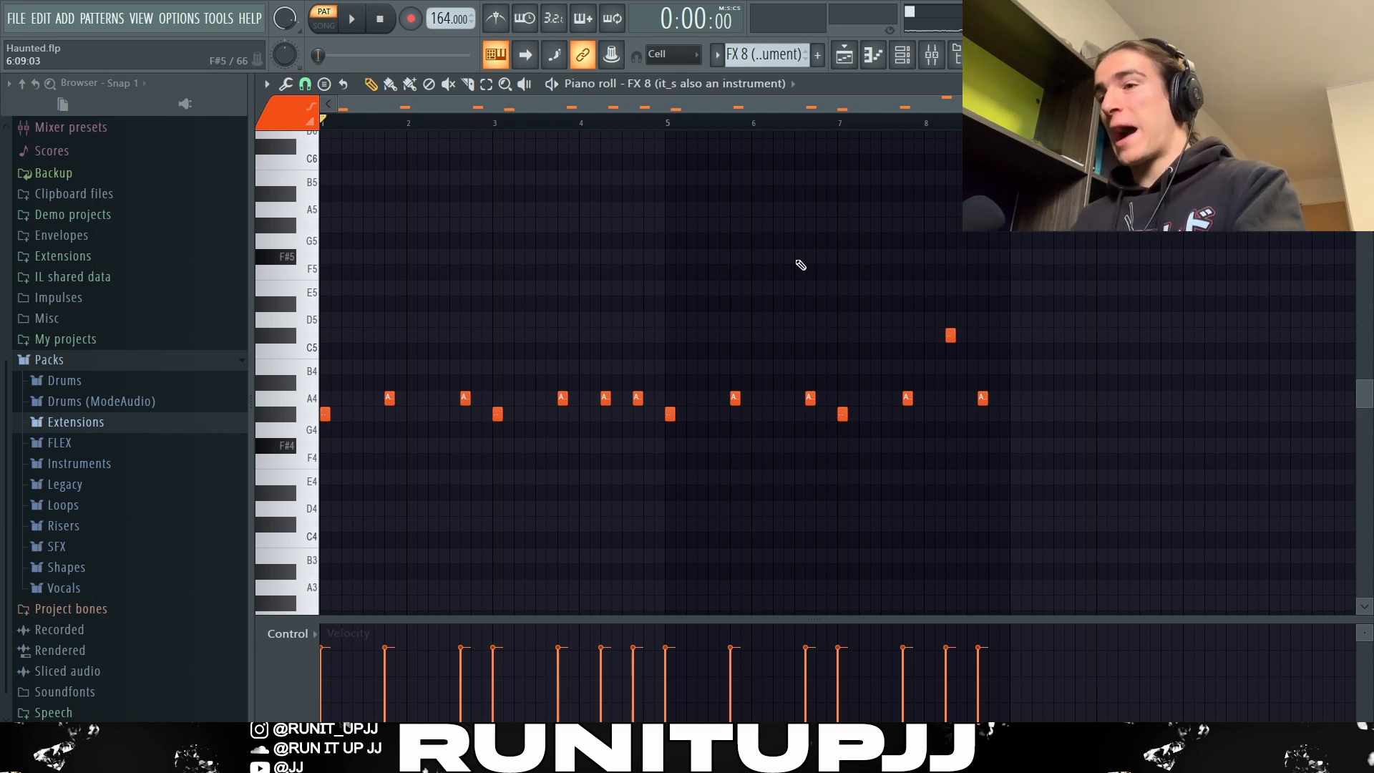
pyautogui.moveTo(668, 122); pyautogui.dragTo(36, 163)
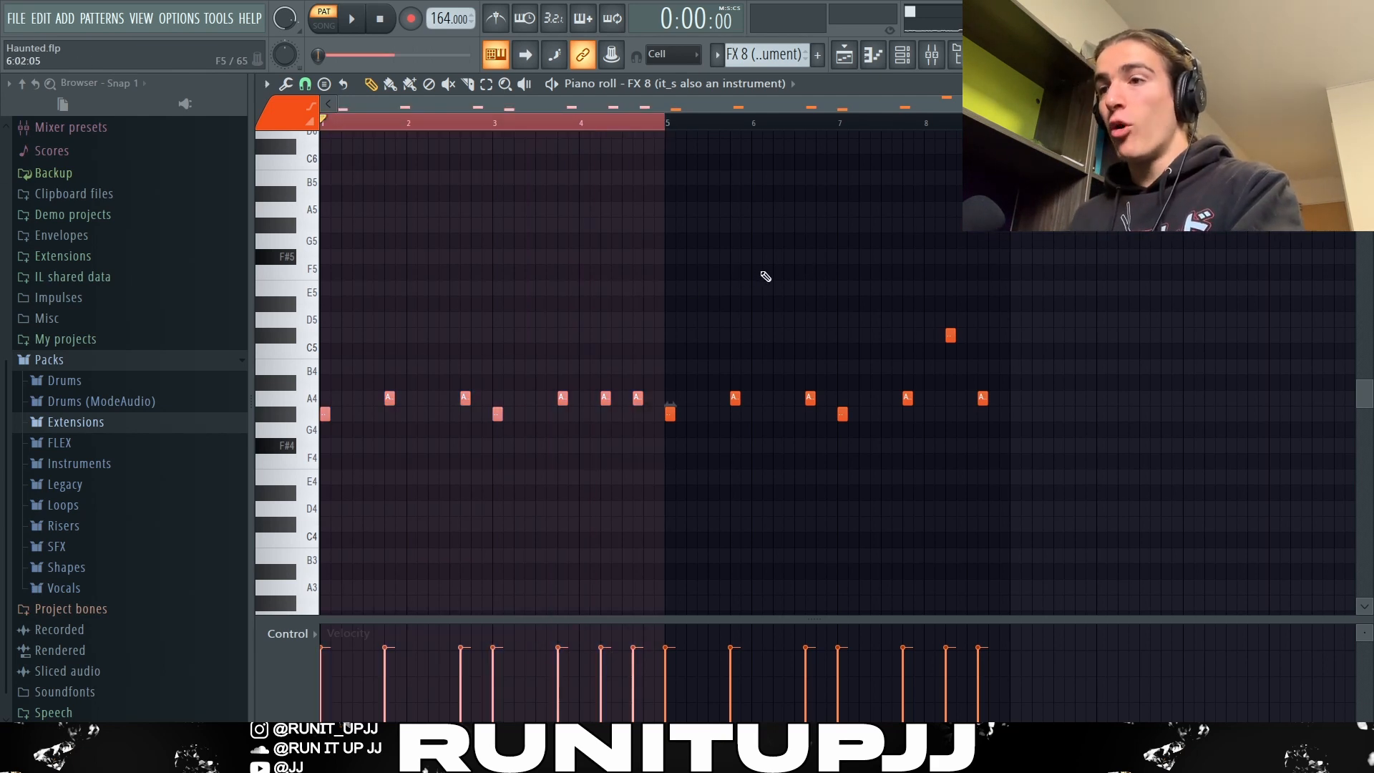
pyautogui.moveTo(667, 122); pyautogui.dragTo(823, 344)
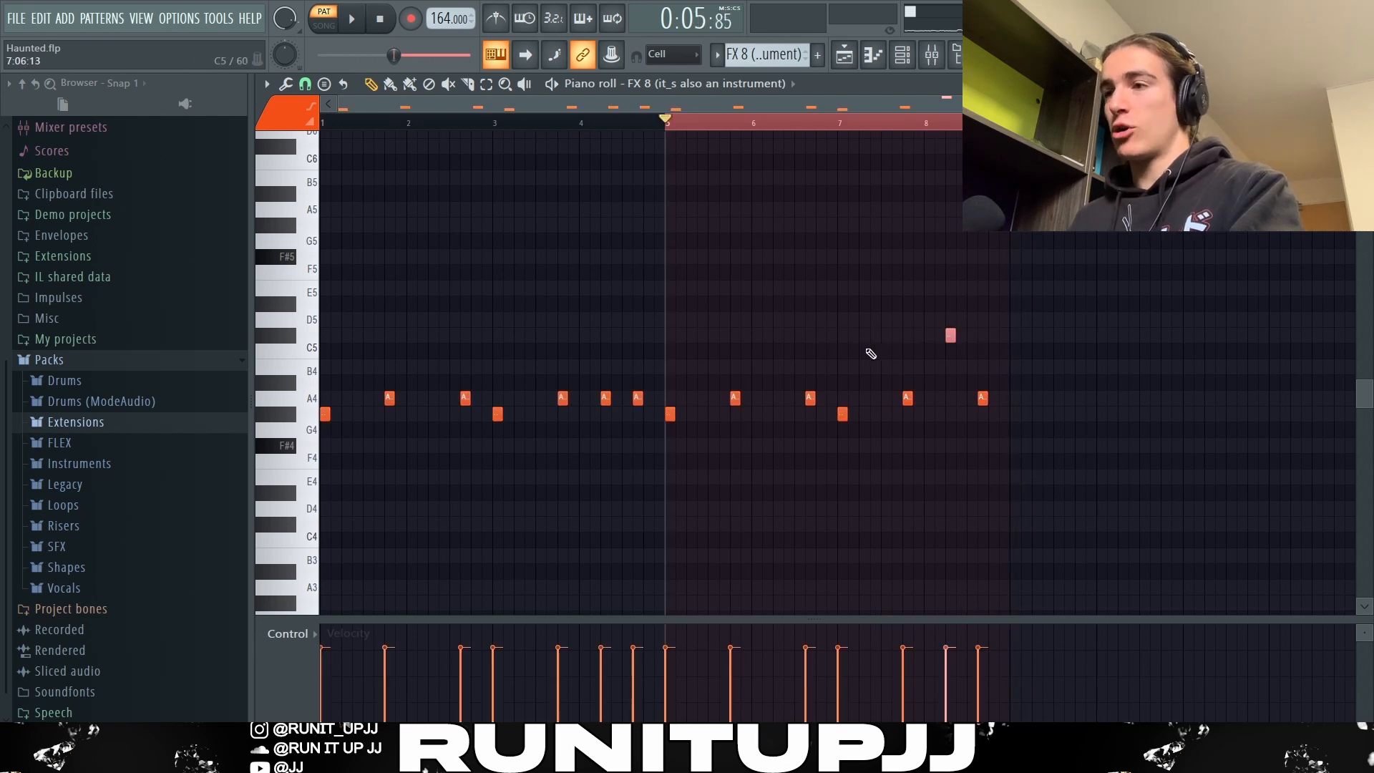
pyautogui.hotkey('ctrl', 'd')
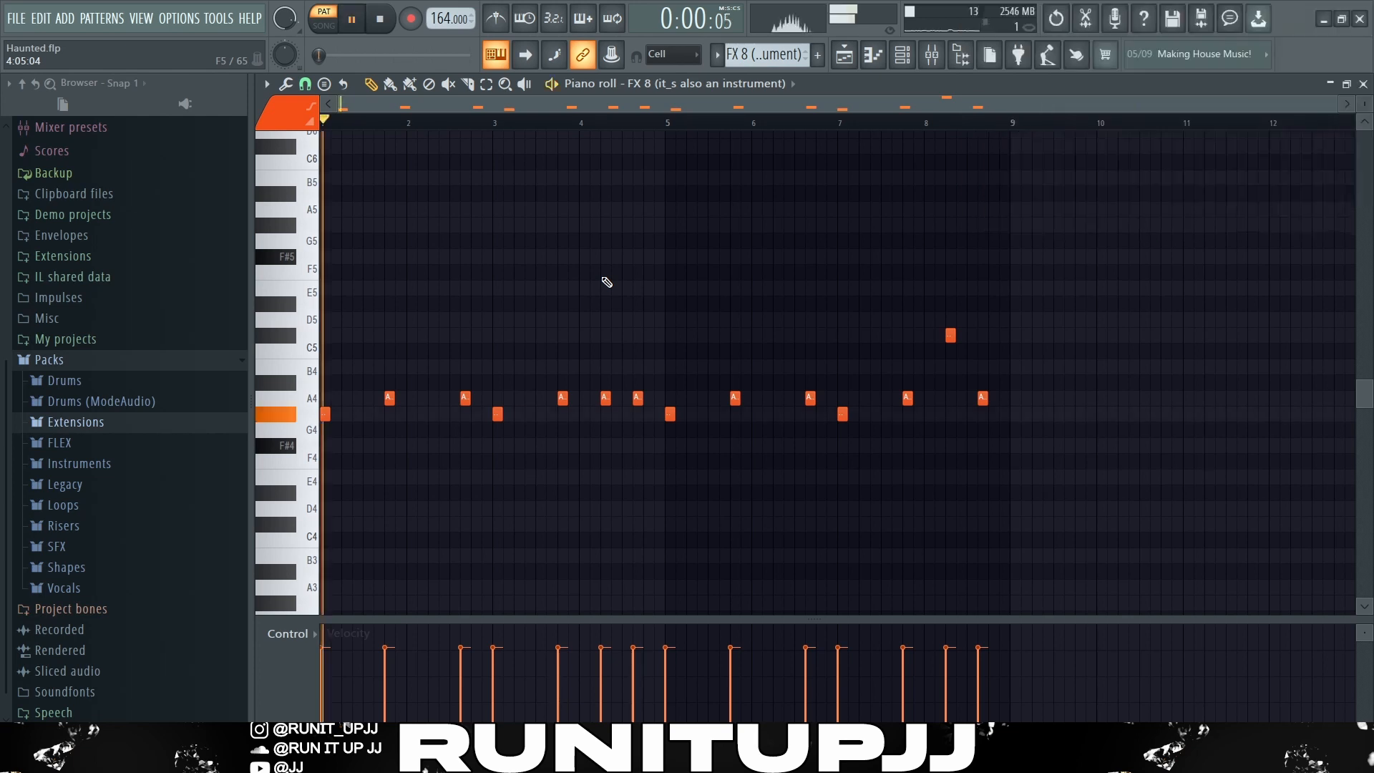
pyautogui.press('space')
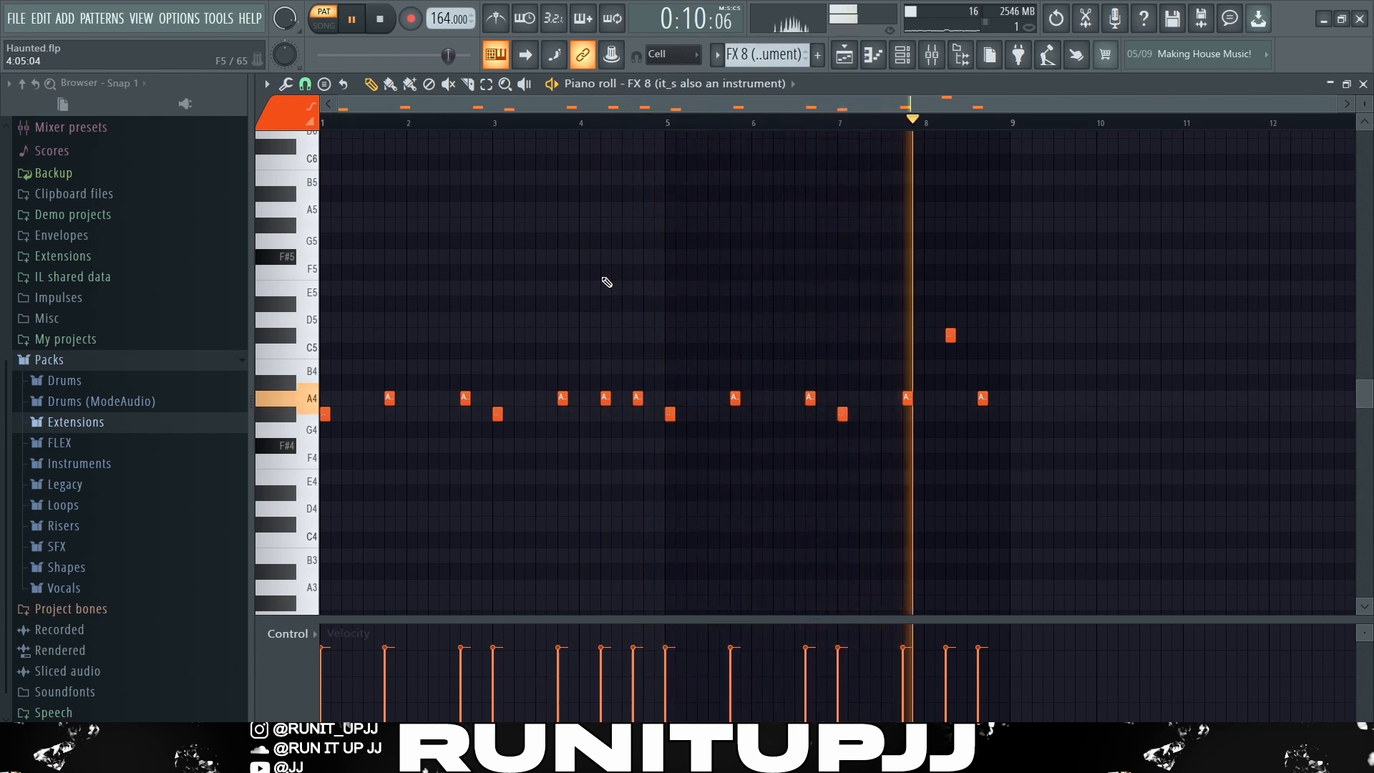
pyautogui.press('space')
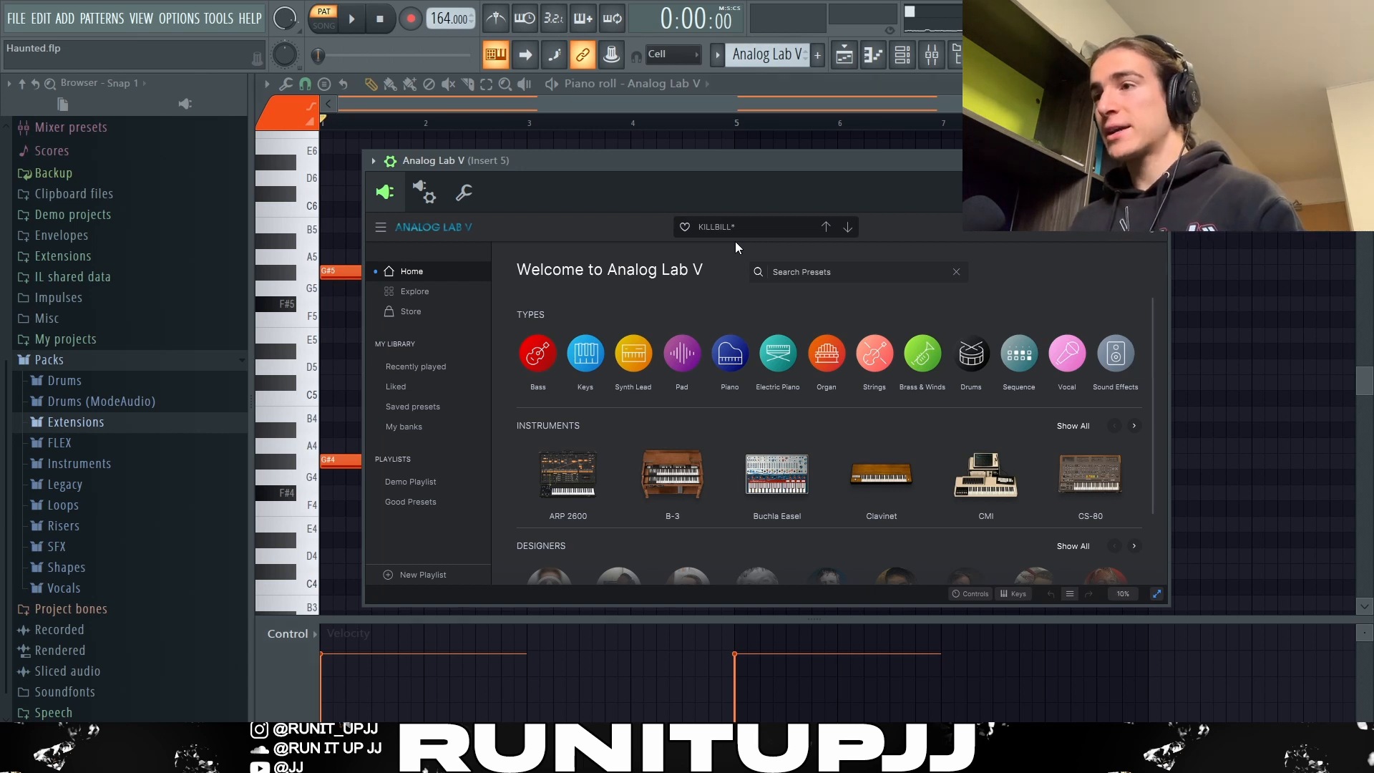
# - Close the Analog Lab V window, and shift the two G#5 notes down an octave and back up
pyautogui.press('Escape')
pyautogui.moveTo(400, 202); pyautogui.dragTo(1202, 374)
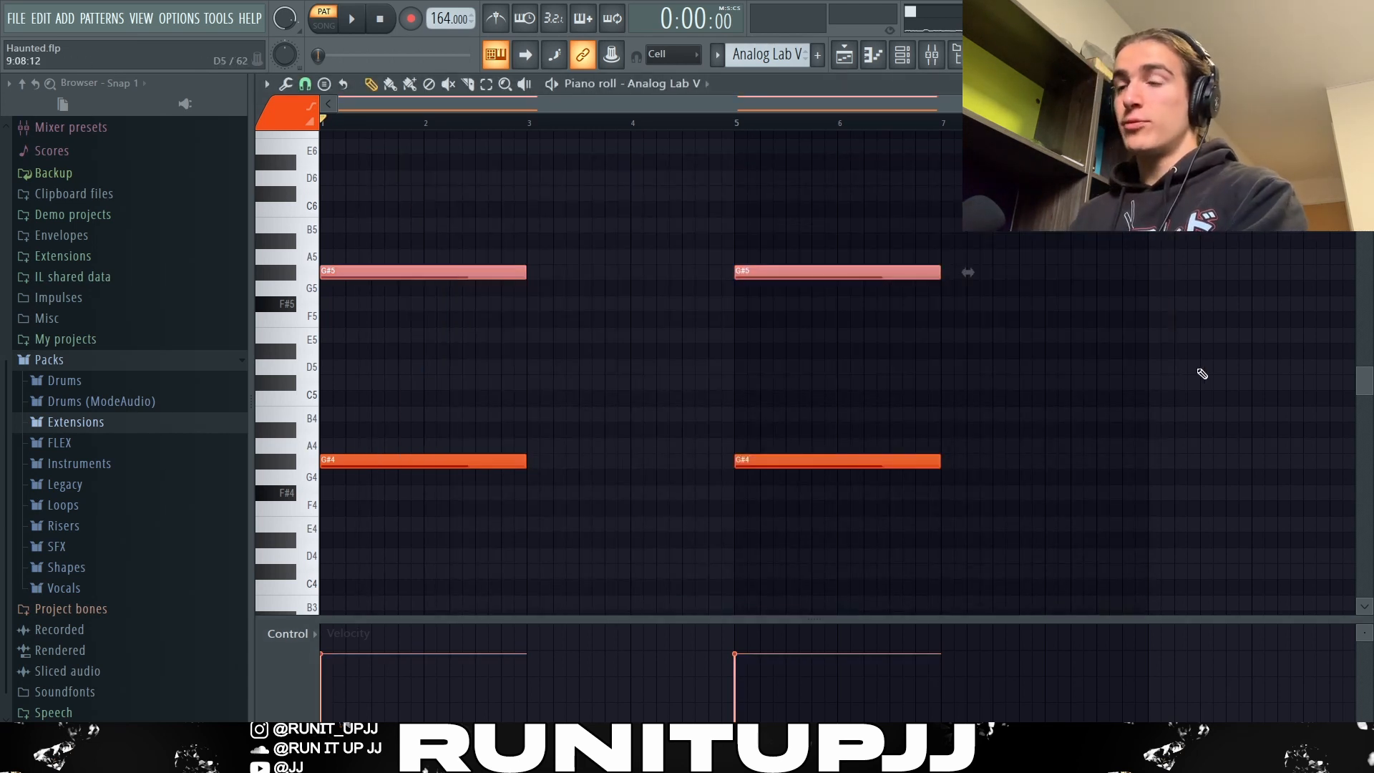
pyautogui.hotkey('ctrl', 'Down')
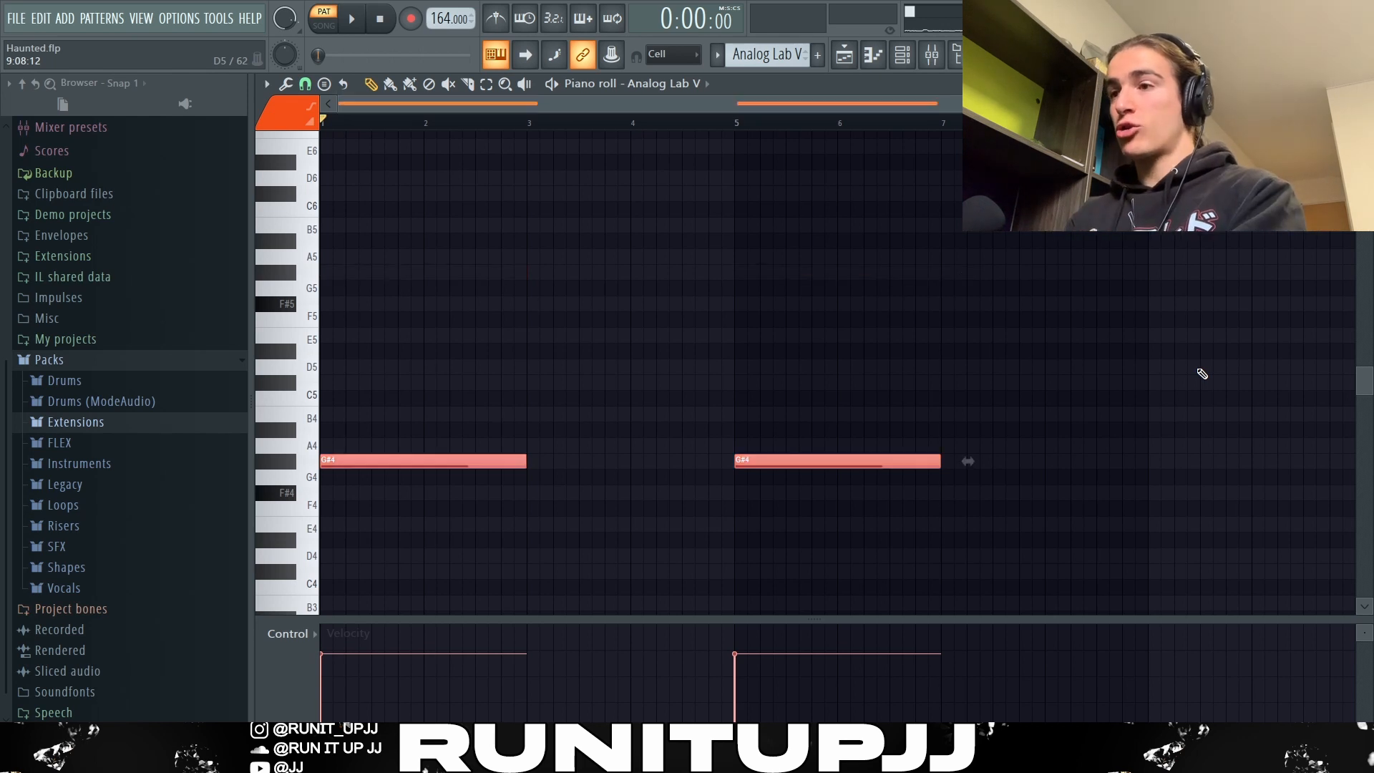
pyautogui.hotkey('ctrl', 'Up')
pyautogui.hotkey('ctrl', 'd')
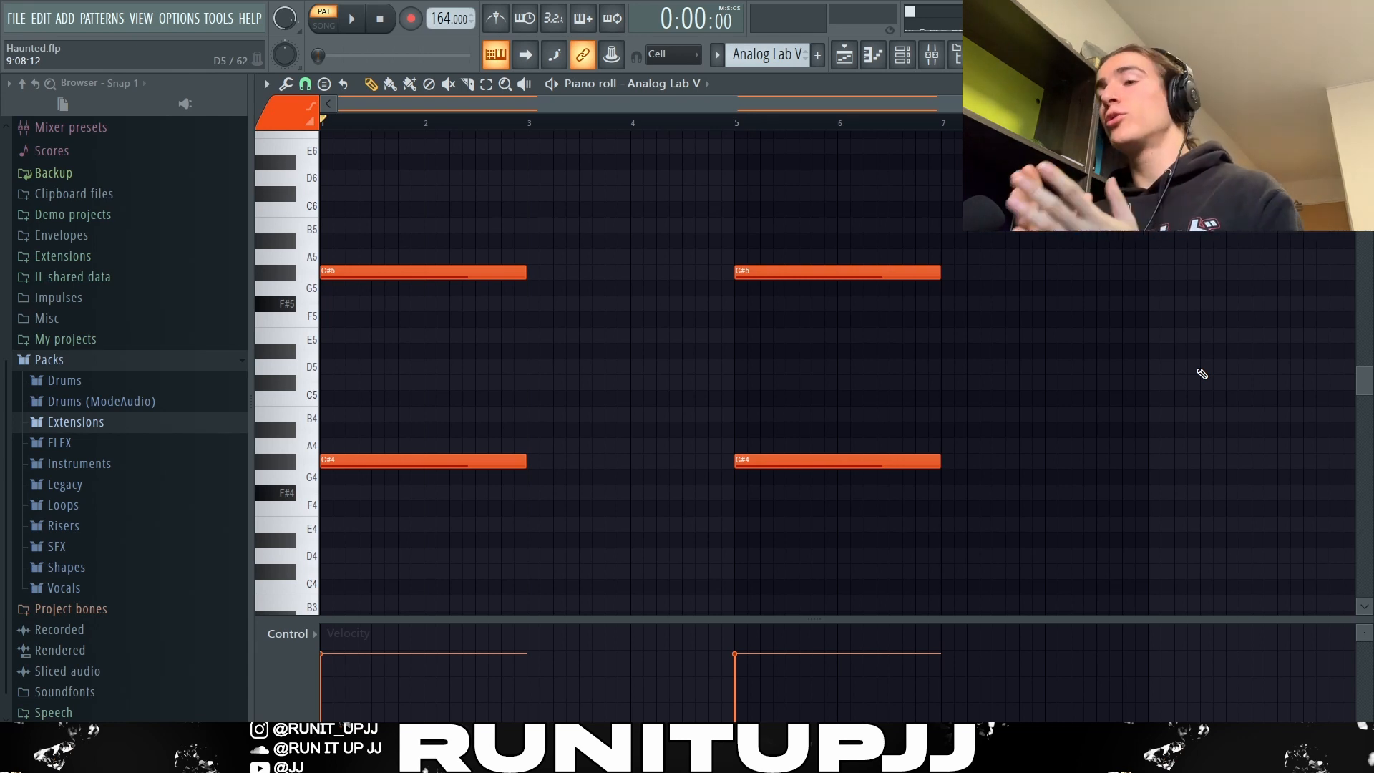
# - Play back the Analog Lab V pattern, and play the arrangement from bar 89 with the drum tracks muted
pyautogui.press('space')
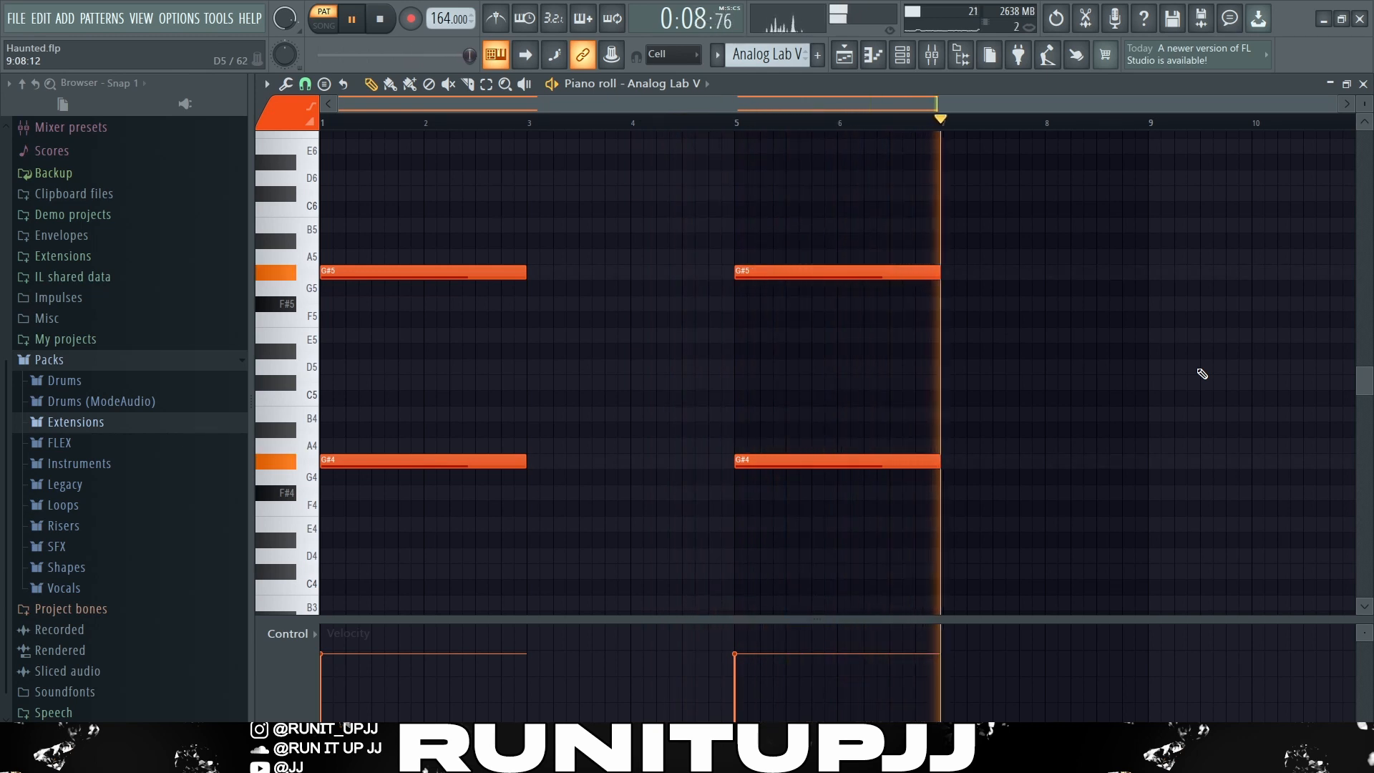
pyautogui.press('space')
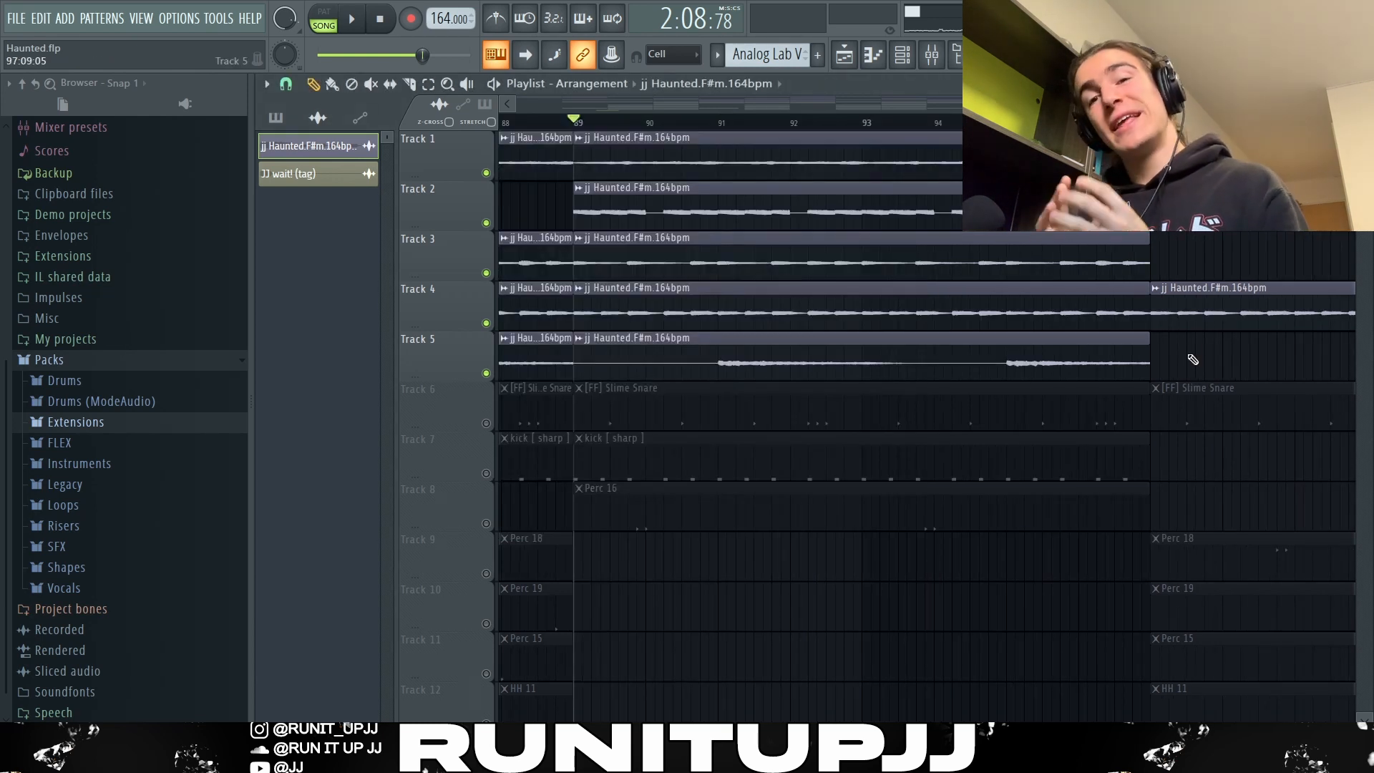
pyautogui.press('space')
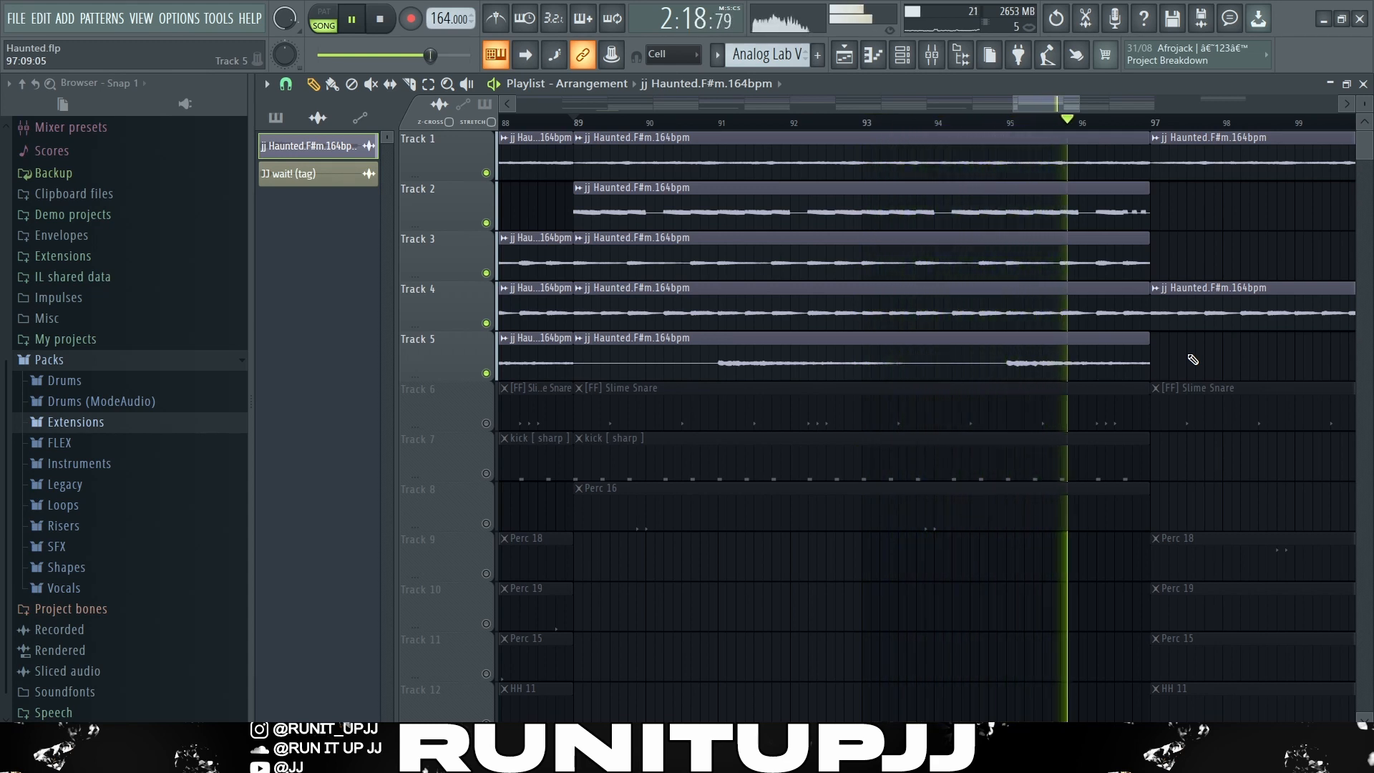
pyautogui.press('space')
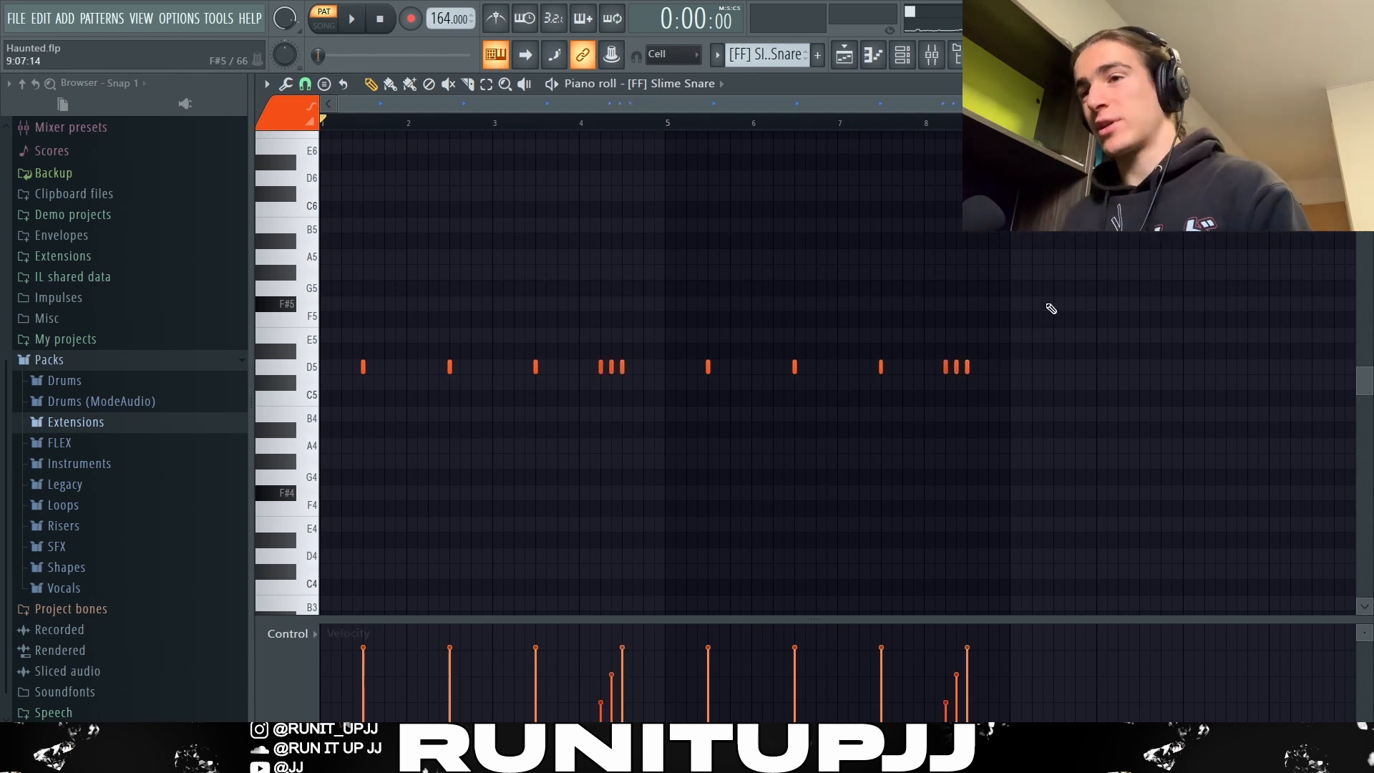
# - Play back the Slime Snare pattern, and highlight the first two bars of the kick [ sharp ] pattern and play it
pyautogui.press('space')
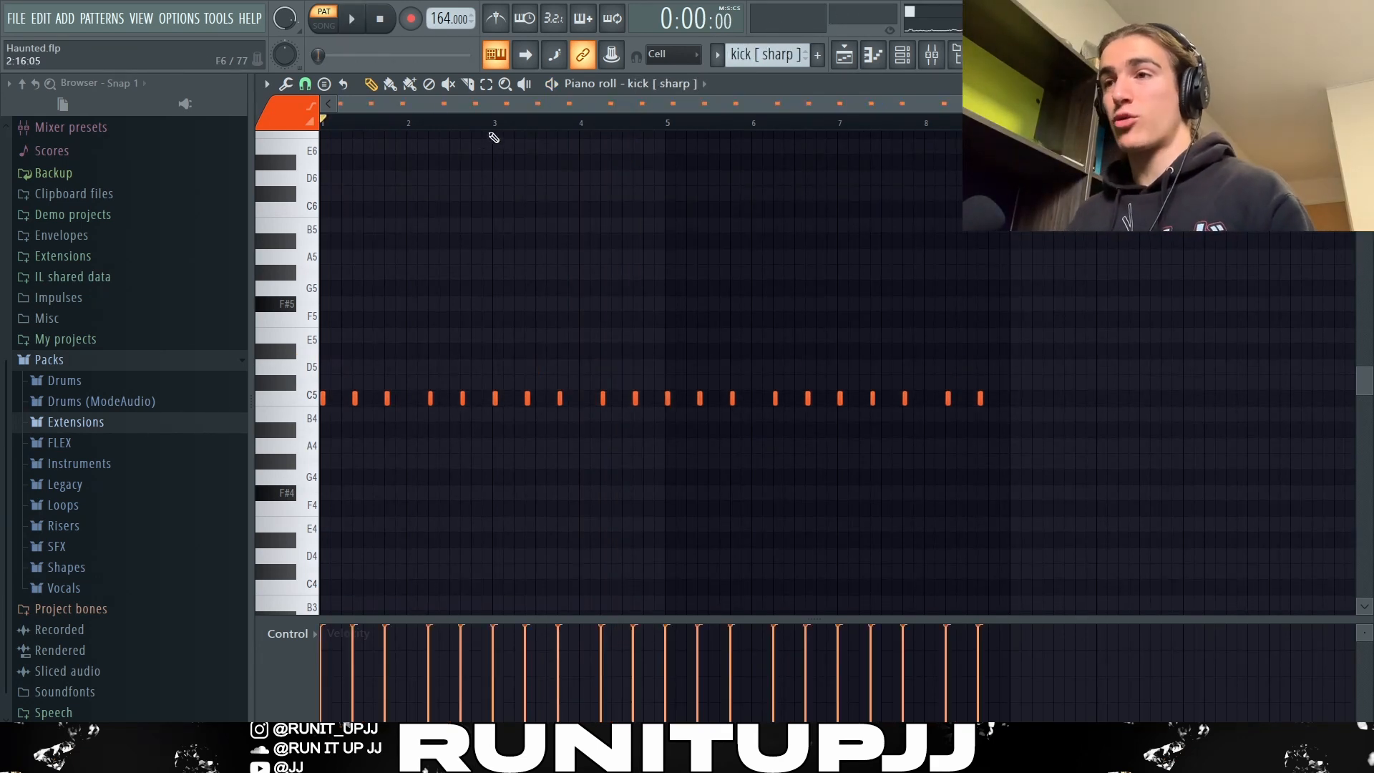
pyautogui.moveTo(493, 129); pyautogui.dragTo(322, 128)
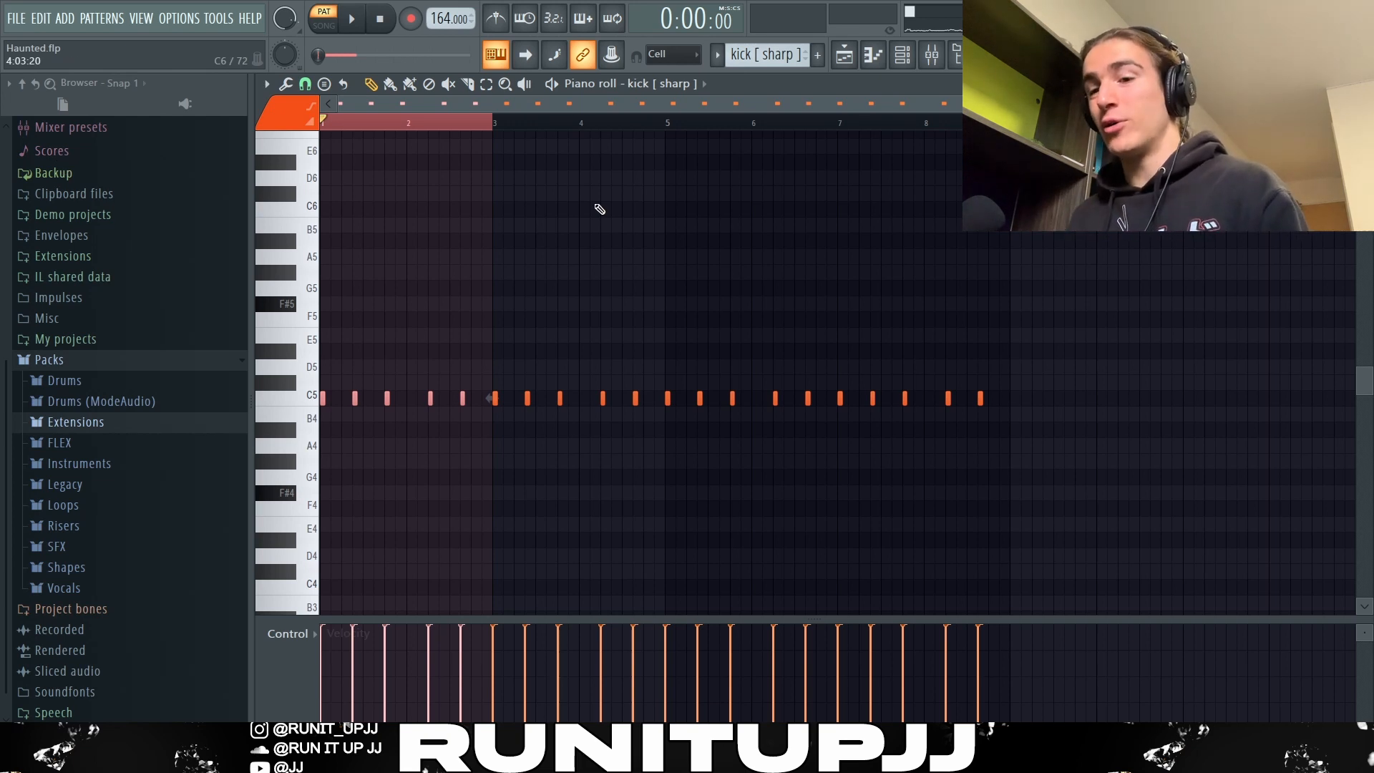
pyautogui.hotkey('ctrl', 'd')
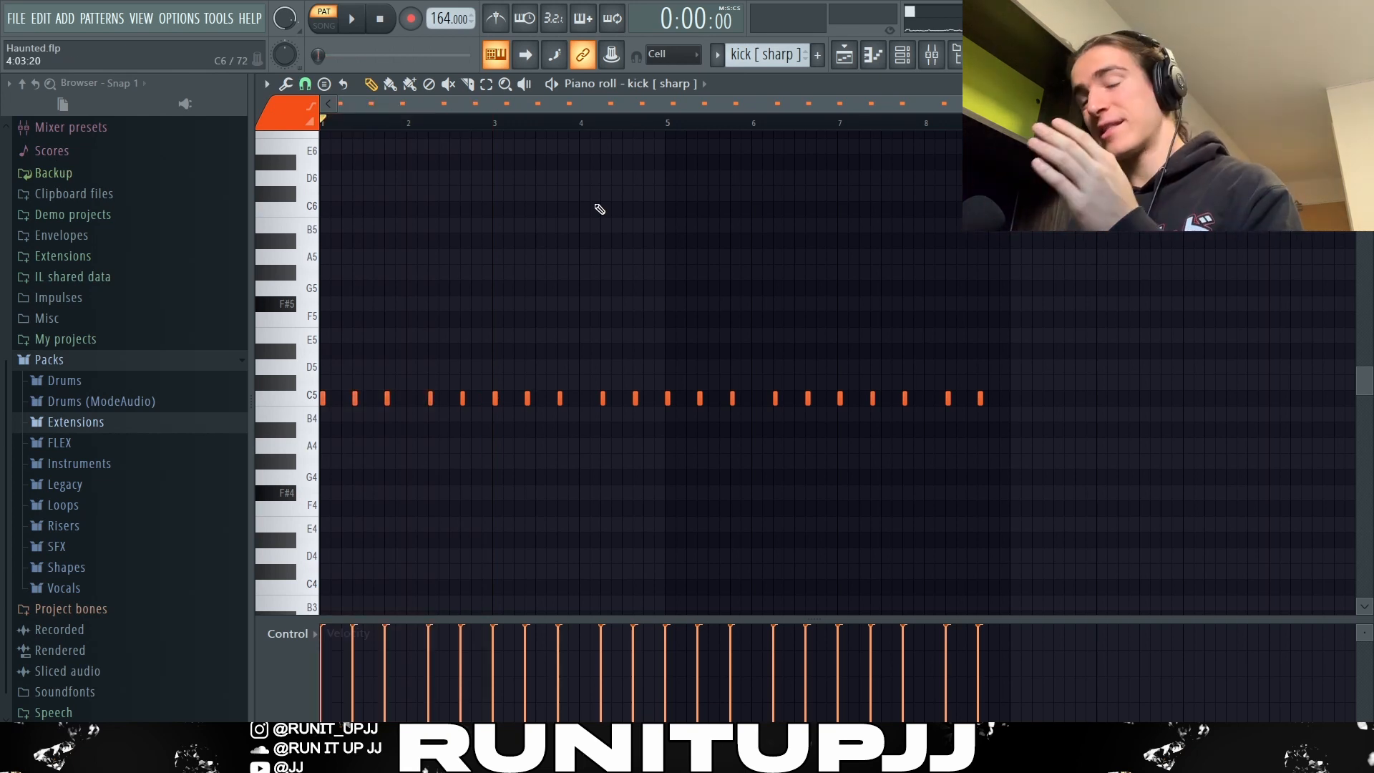
pyautogui.press('space')
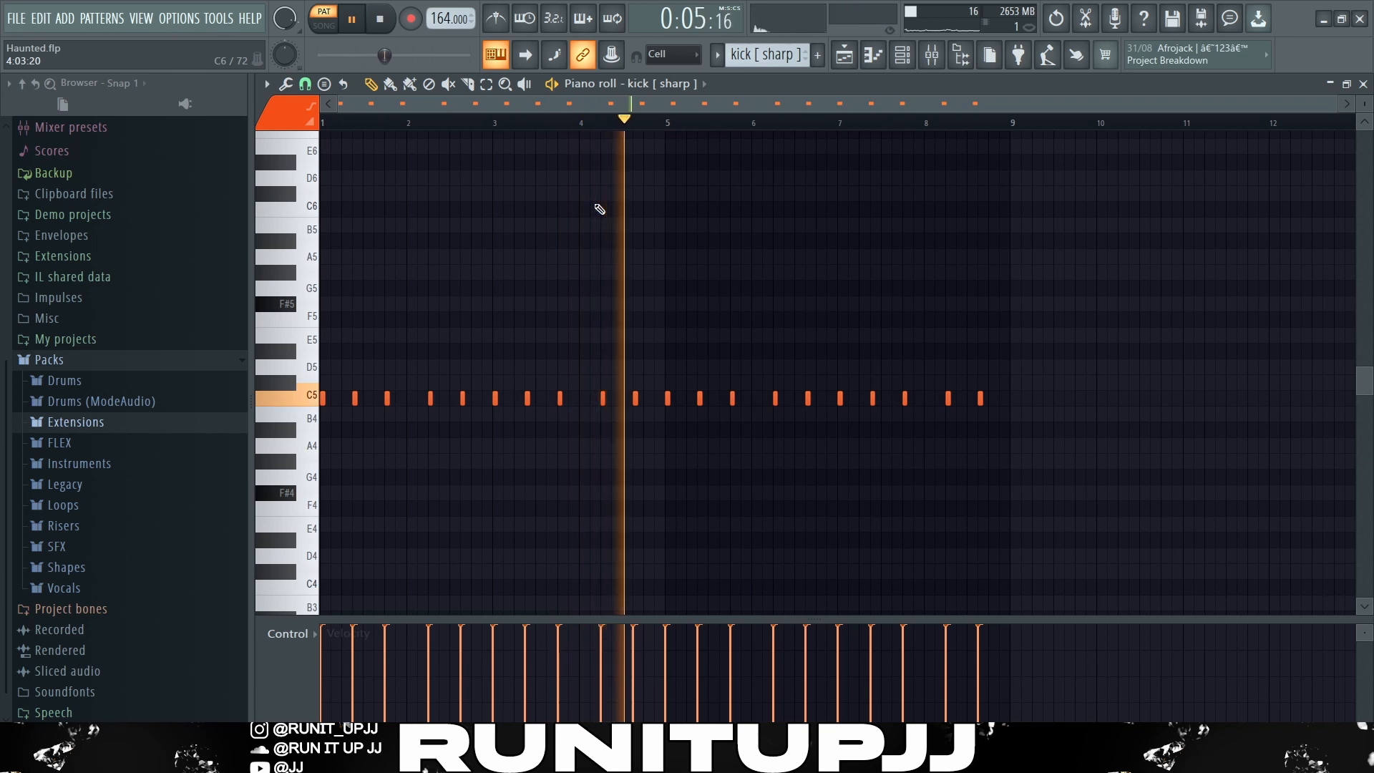
# - Stop the kick [ sharp ] playback and highlight all of the pattern's C5 notes
pyautogui.press('space')
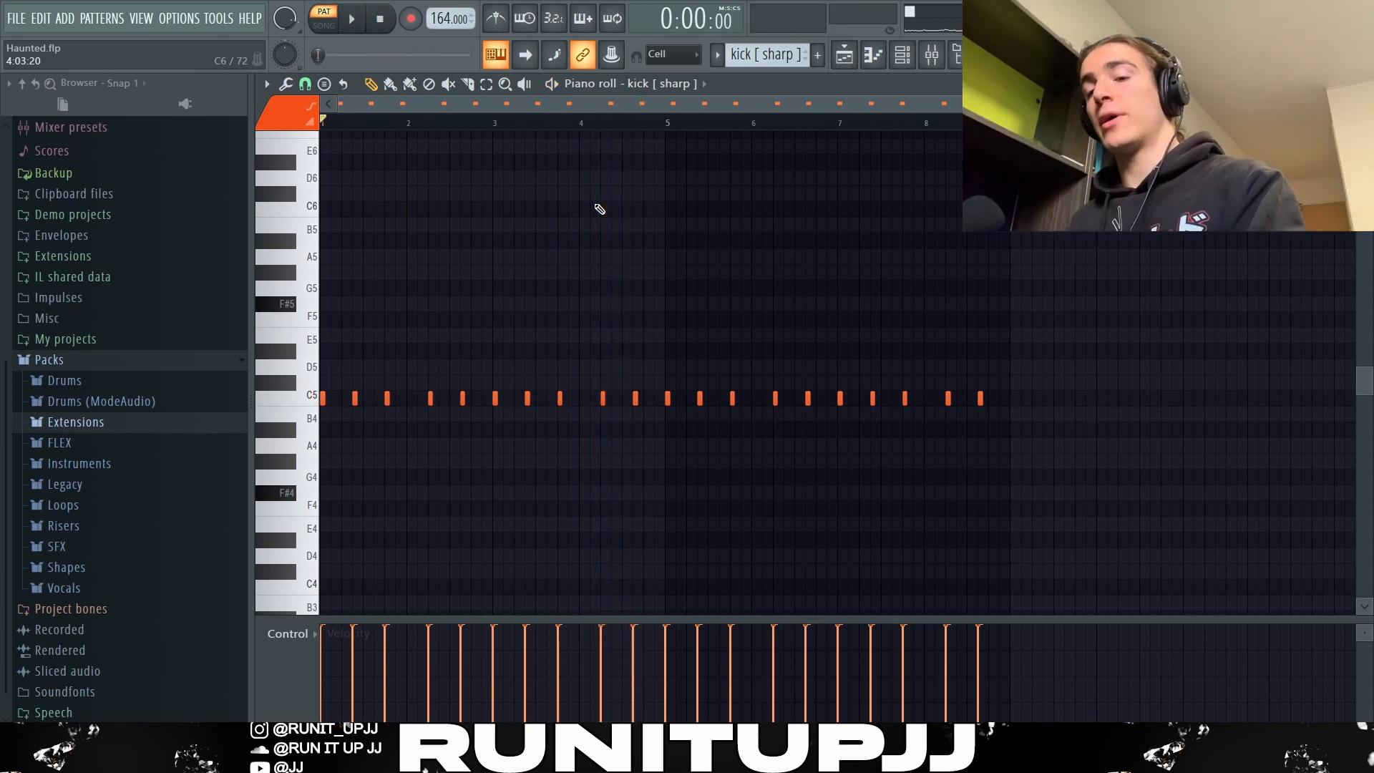
pyautogui.hotkey('ctrl', 'a')
pyautogui.scroll(1, 620, 267)
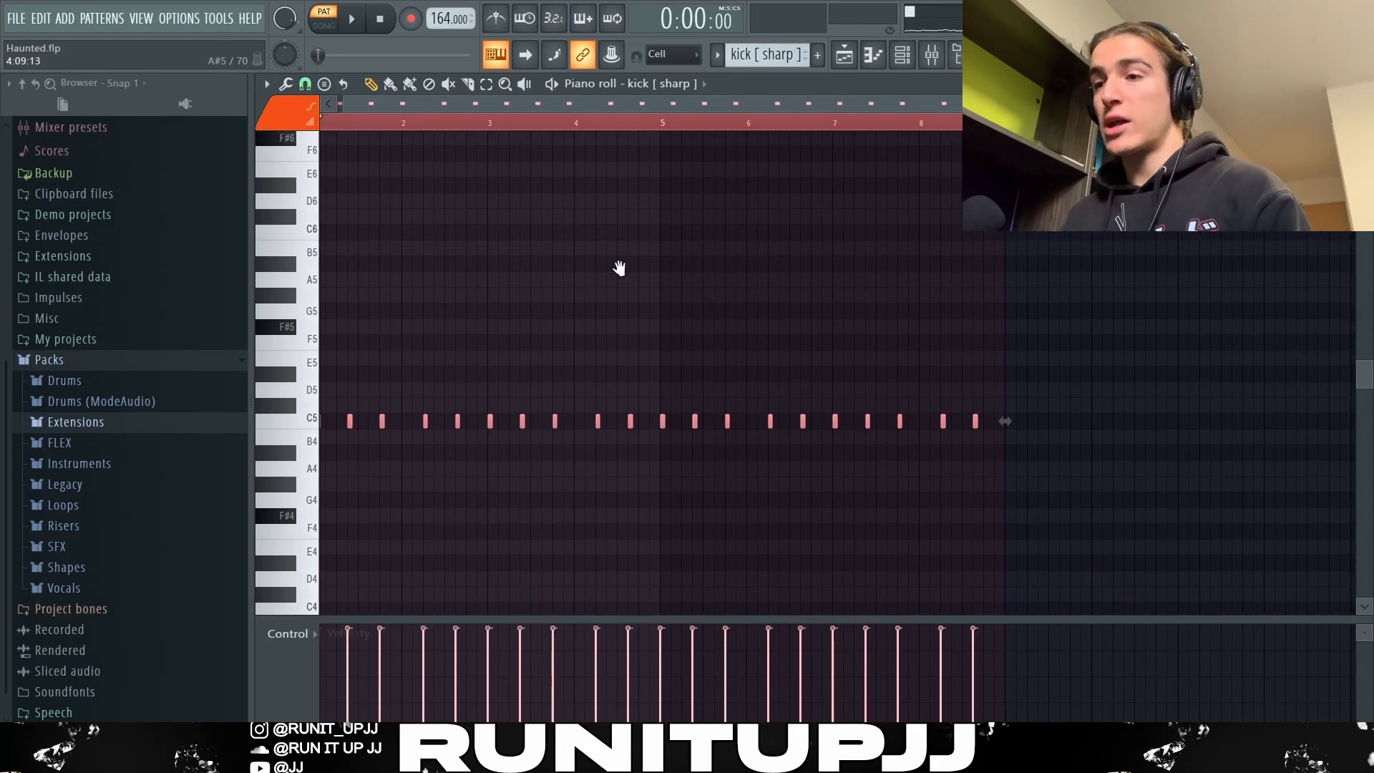
pyautogui.hscroll(-1, 591, 258)
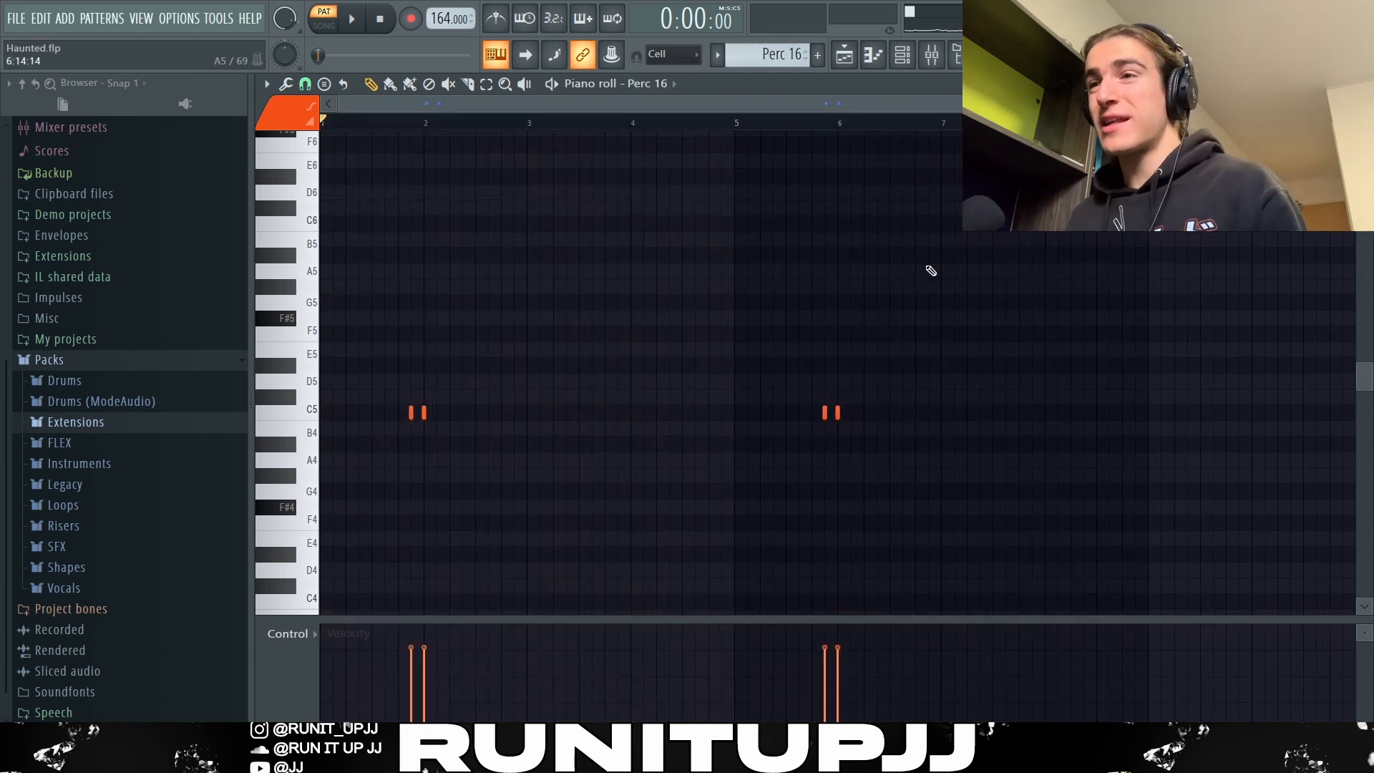
# - Highlight the first four bars of the Perc 16 pattern, clear the selection and play the pattern back
pyautogui.moveTo(737, 124); pyautogui.dragTo(340, 192)
pyautogui.hotkey('ctrl', 'd')
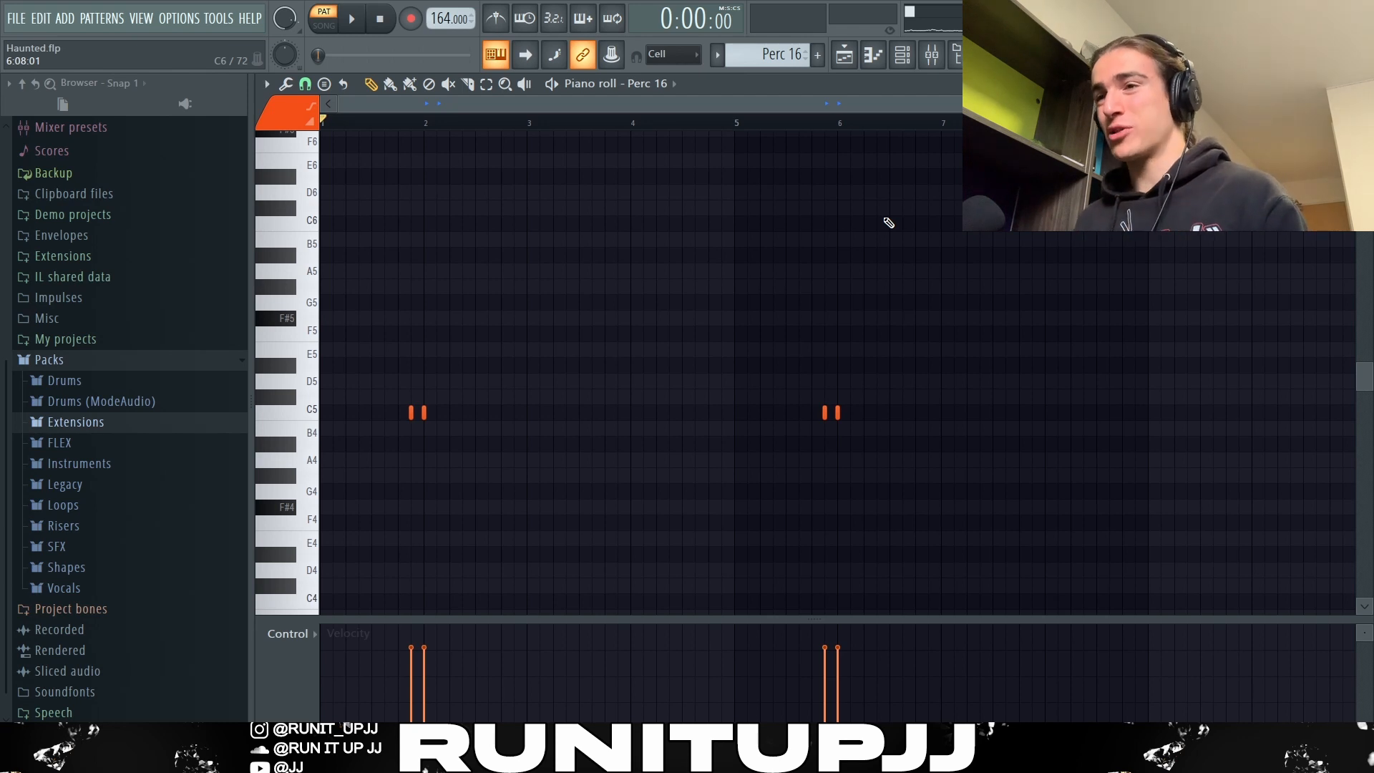
pyautogui.press('space')
pyautogui.press('space')
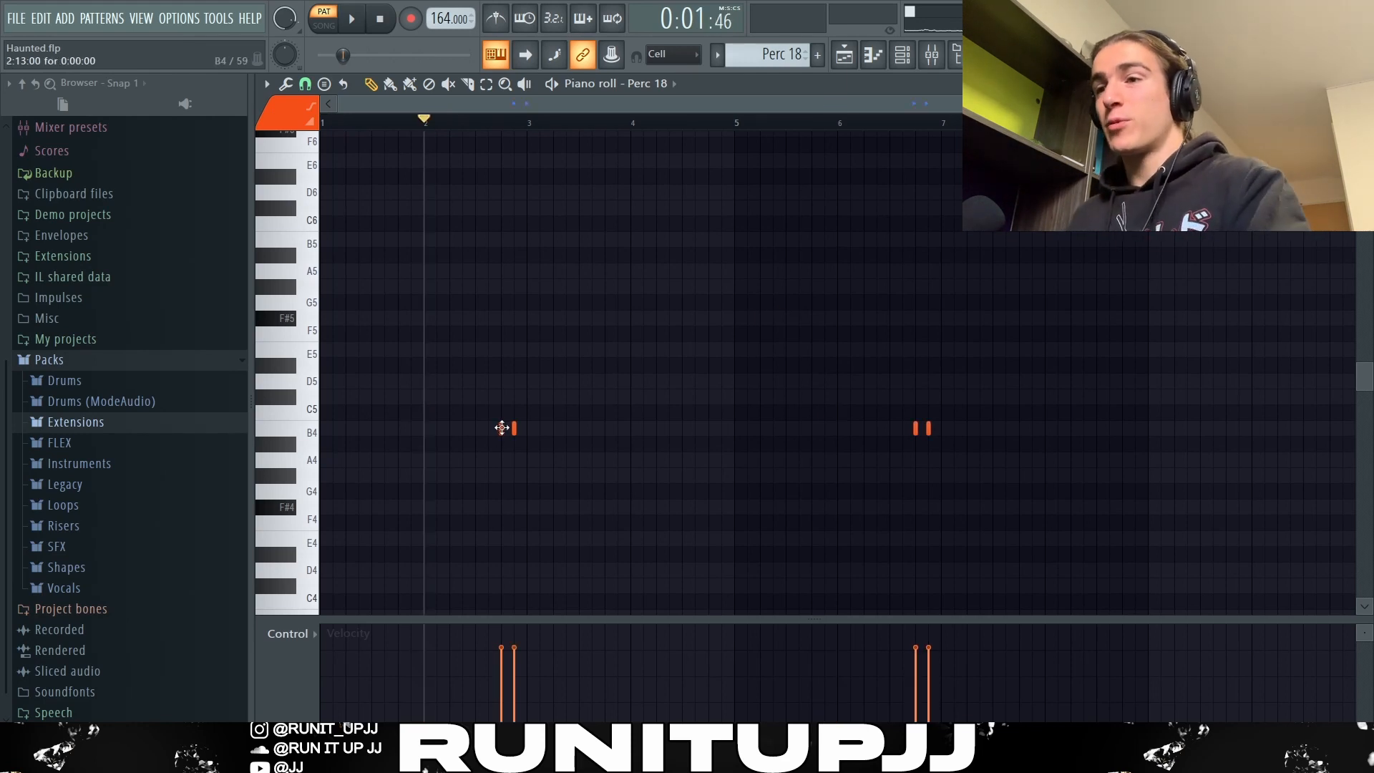
# - Highlight the first pair of B4 notes in the Perc 18 pattern, and examine the Perc 19 and Perc 15 patterns
pyautogui.moveTo(483, 424); pyautogui.dragTo(548, 452)
pyautogui.keyDown('ctrl'); pyautogui.click(931, 404); pyautogui.keyUp('ctrl')
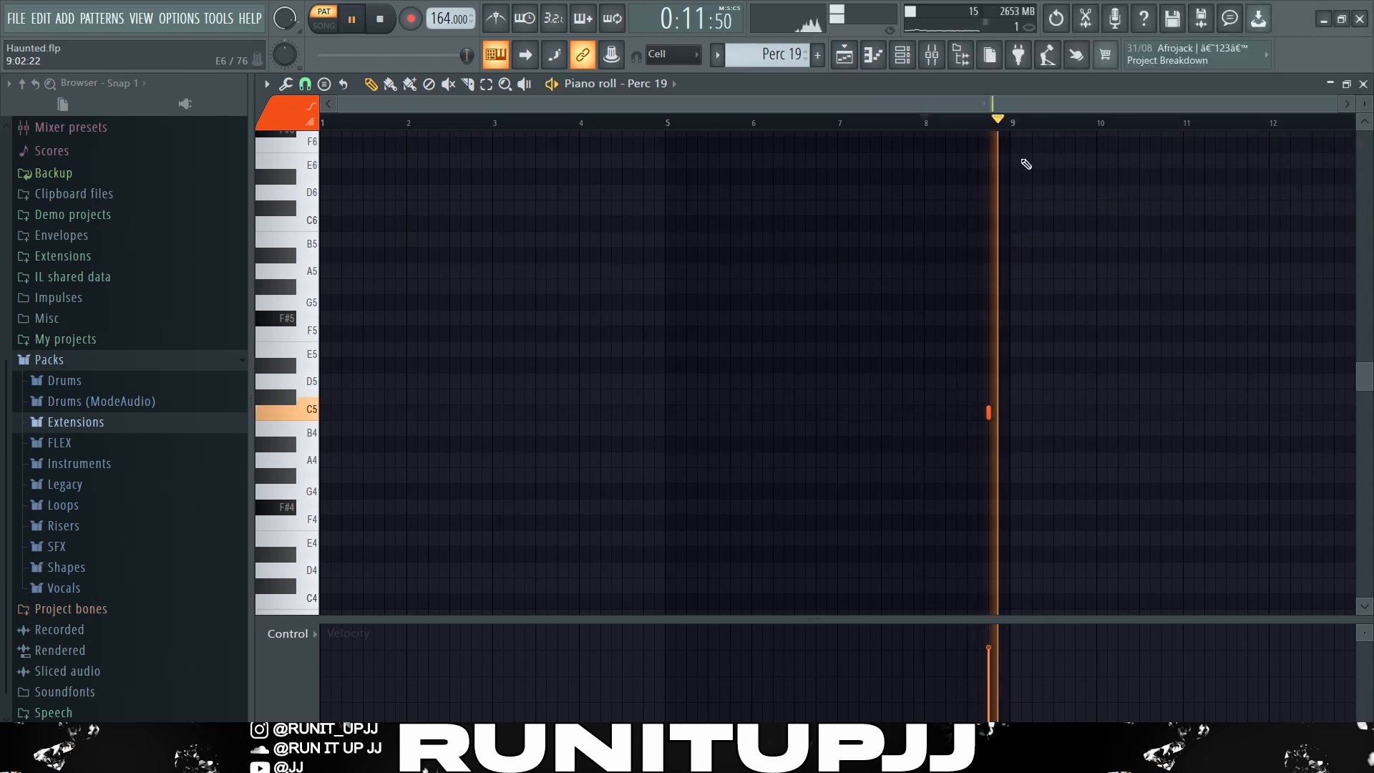
pyautogui.press('space')
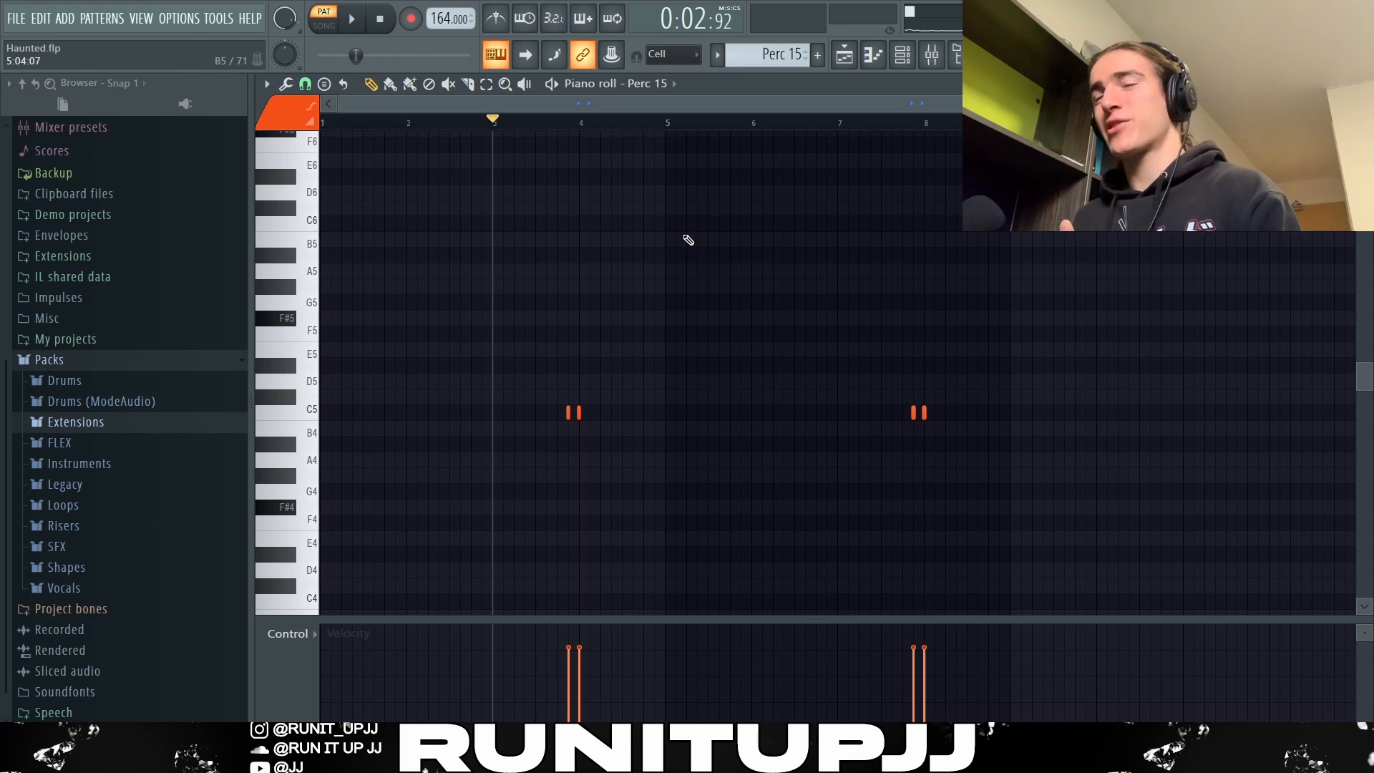
pyautogui.keyDown('ctrl'); pyautogui.scroll(3, 673, 246); pyautogui.keyUp('ctrl')
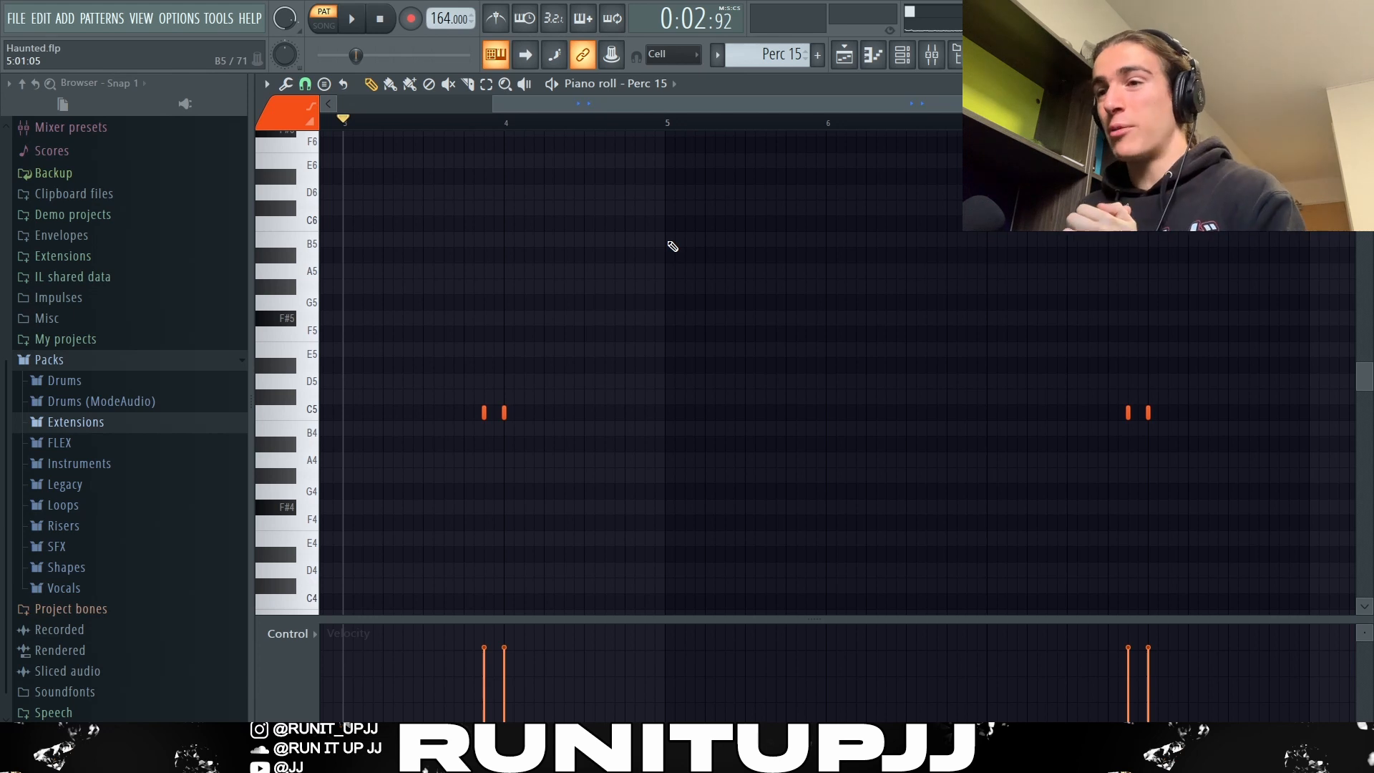
pyautogui.press('F5')
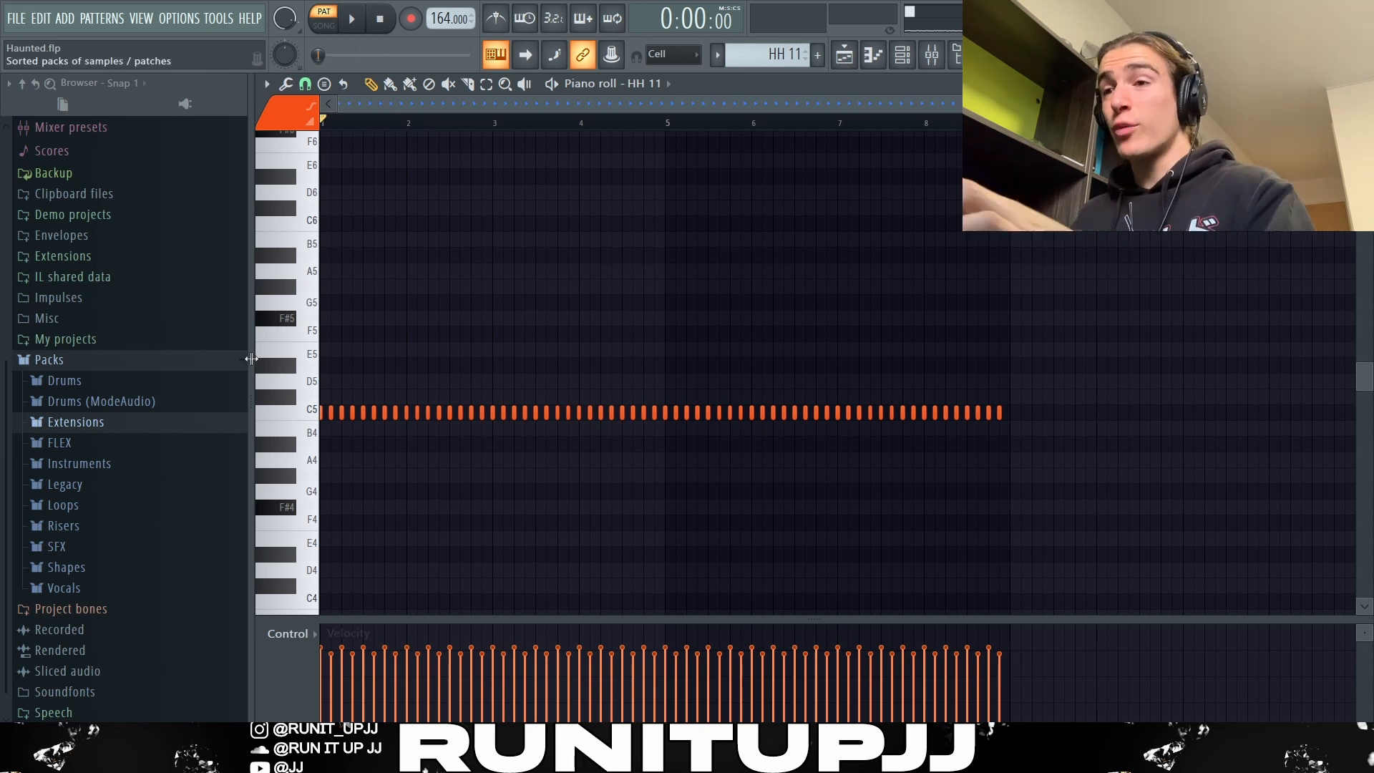
# - Highlight the second C5 note of the HH 11 pattern and play the hi-hat pattern back
pyautogui.scroll(5, 349, 428)
pyautogui.moveTo(357, 413); pyautogui.dragTo(331, 424)
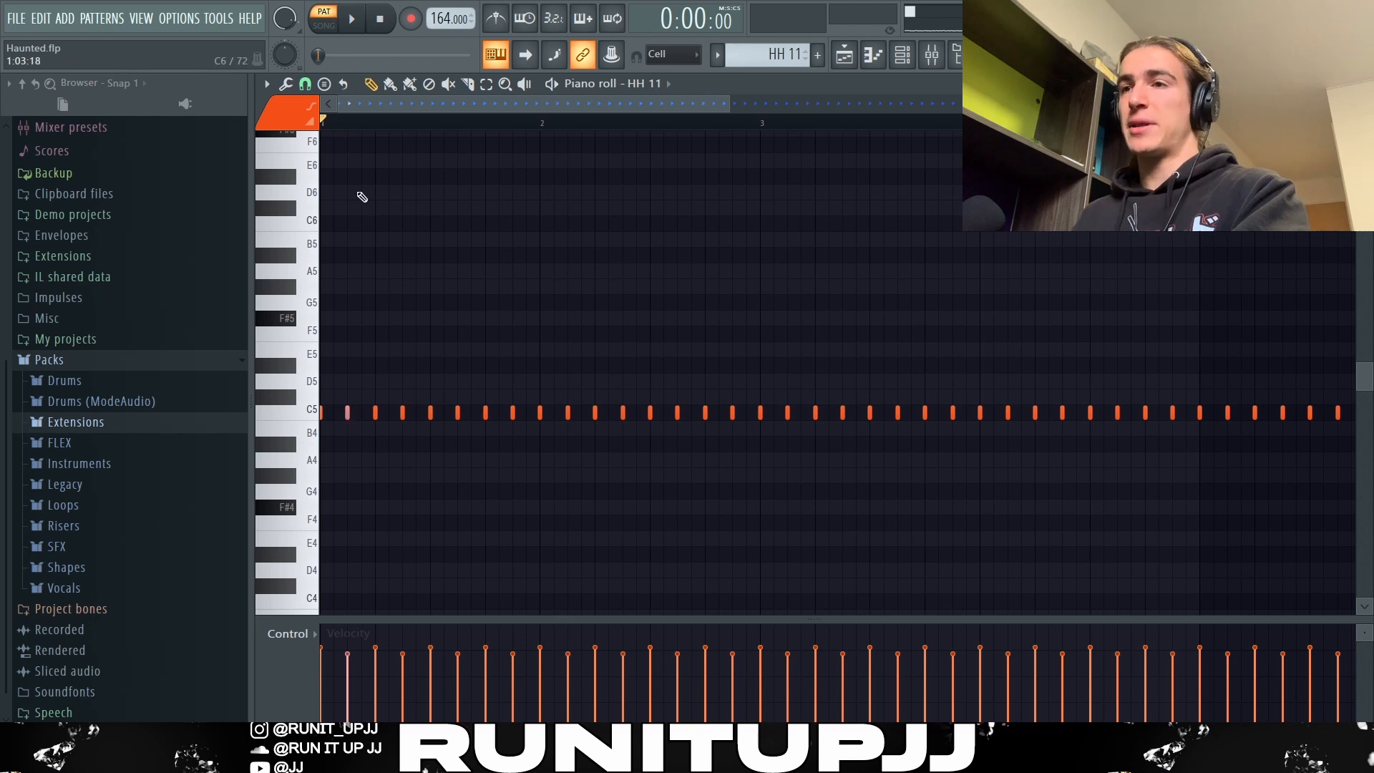
pyautogui.scroll(-5, 463, 519)
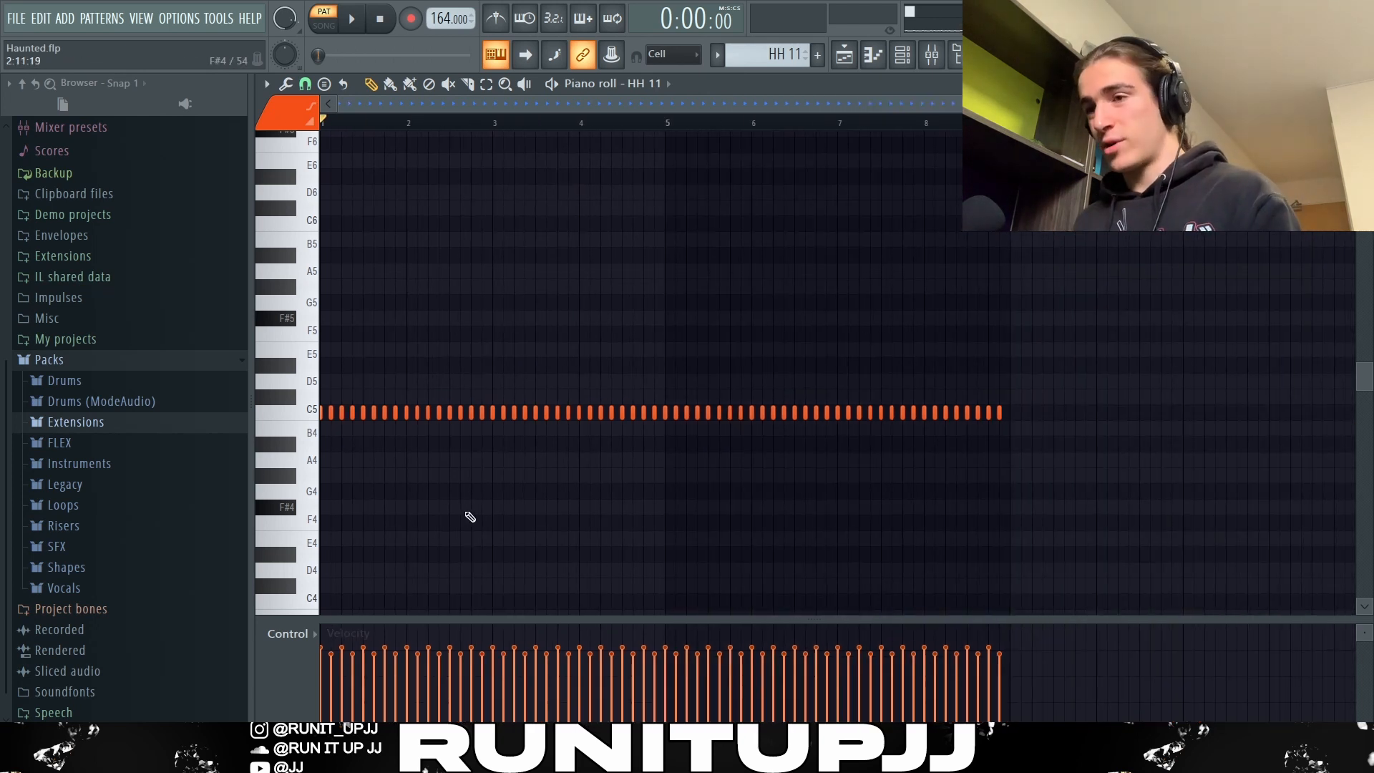
pyautogui.press('space')
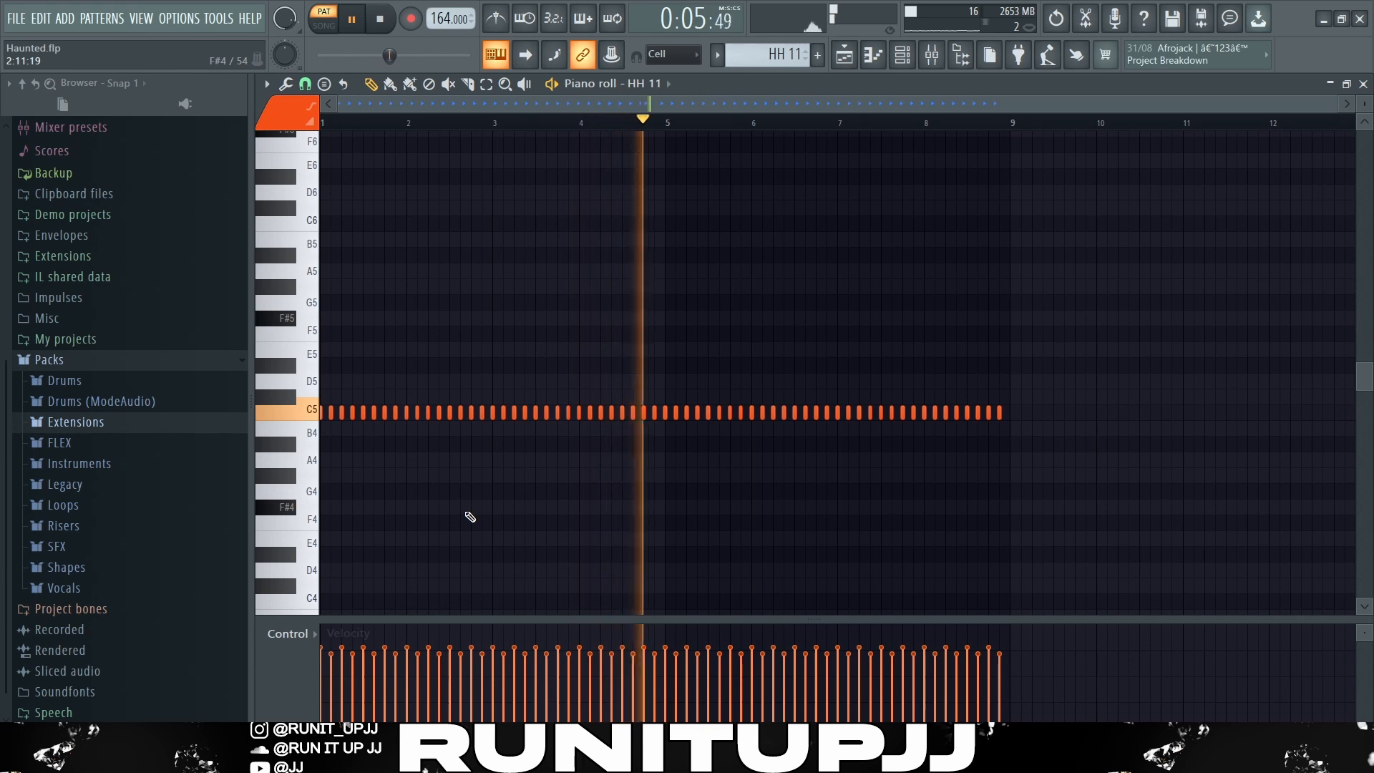
pyautogui.press('space')
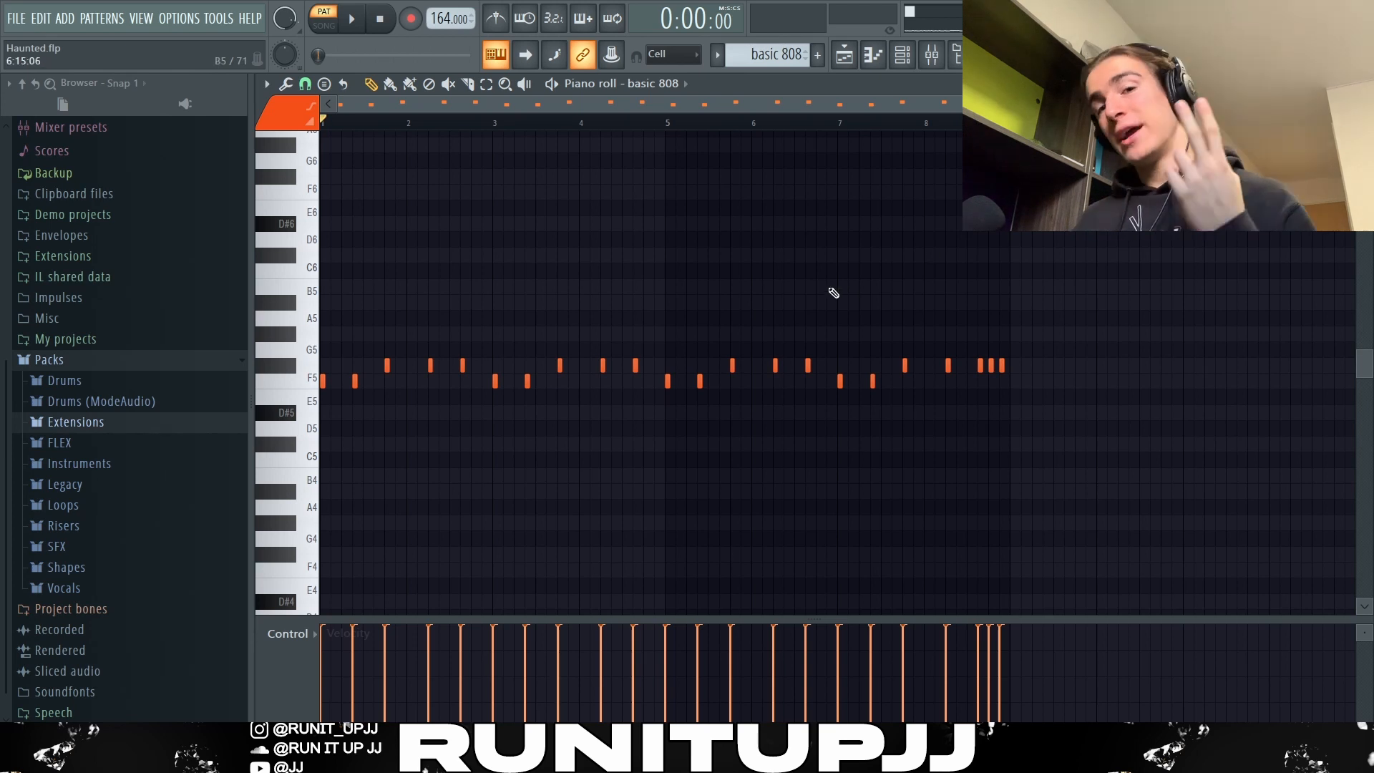
# - Highlight all the F5 and F#5 notes of the basic 808 pattern twice, clearing the selection each time
pyautogui.hotkey('ctrl', 'a')
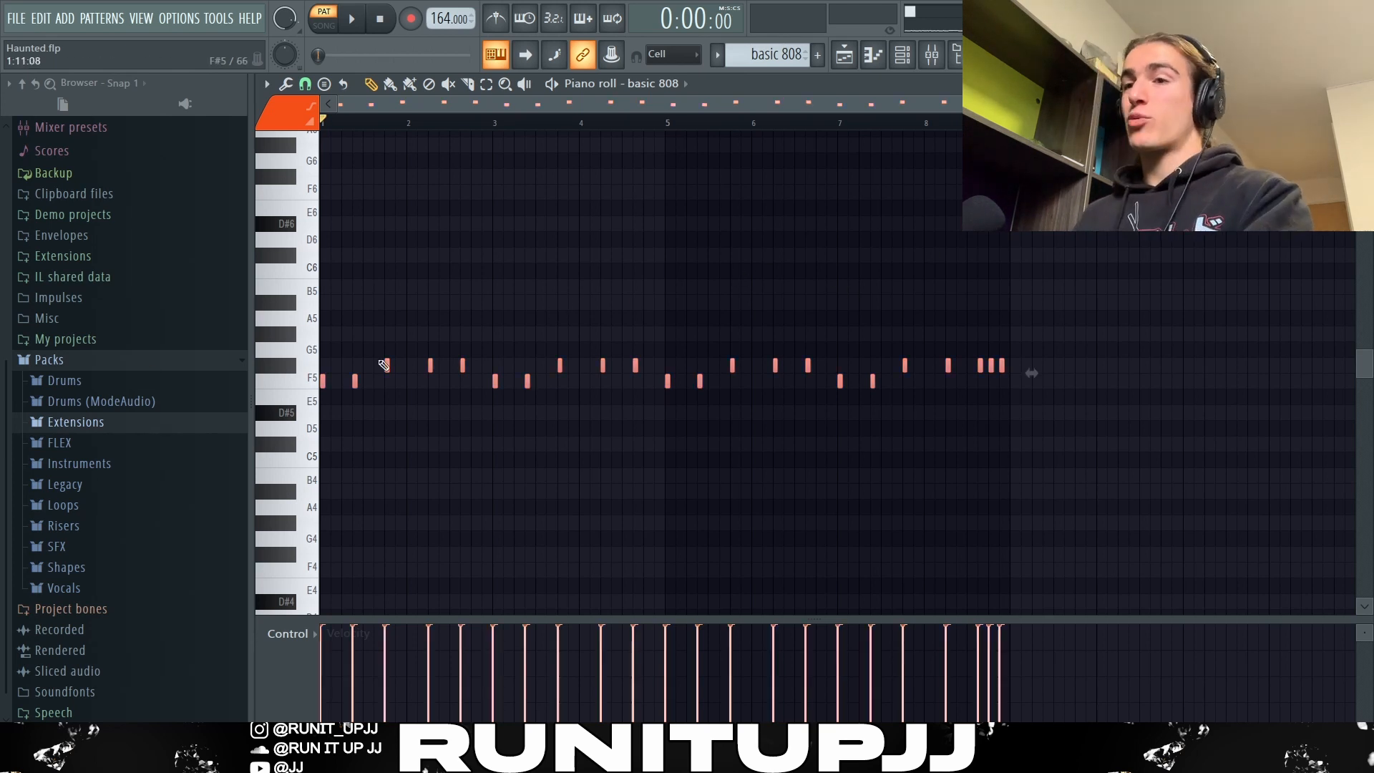
pyautogui.hotkey('ctrl', 'd')
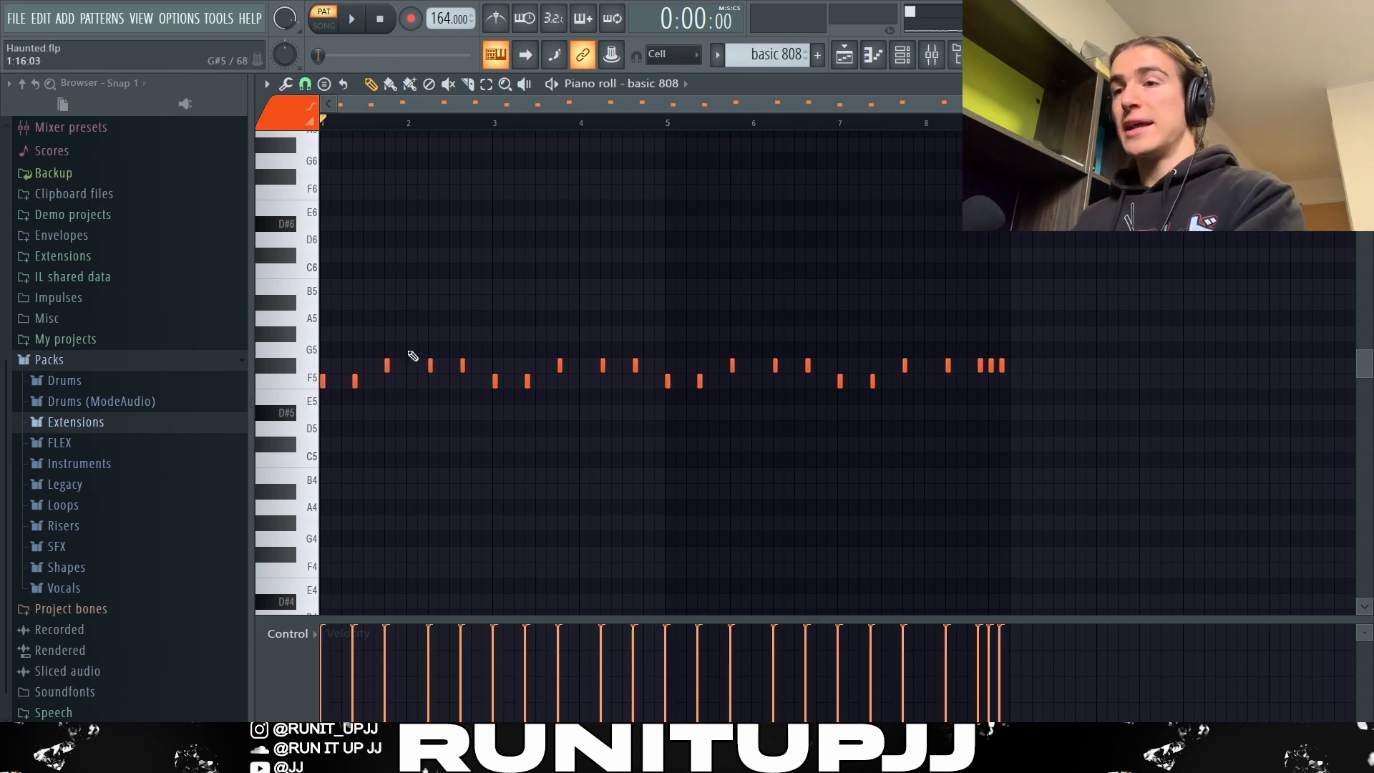
pyautogui.hotkey('ctrl', 'a')
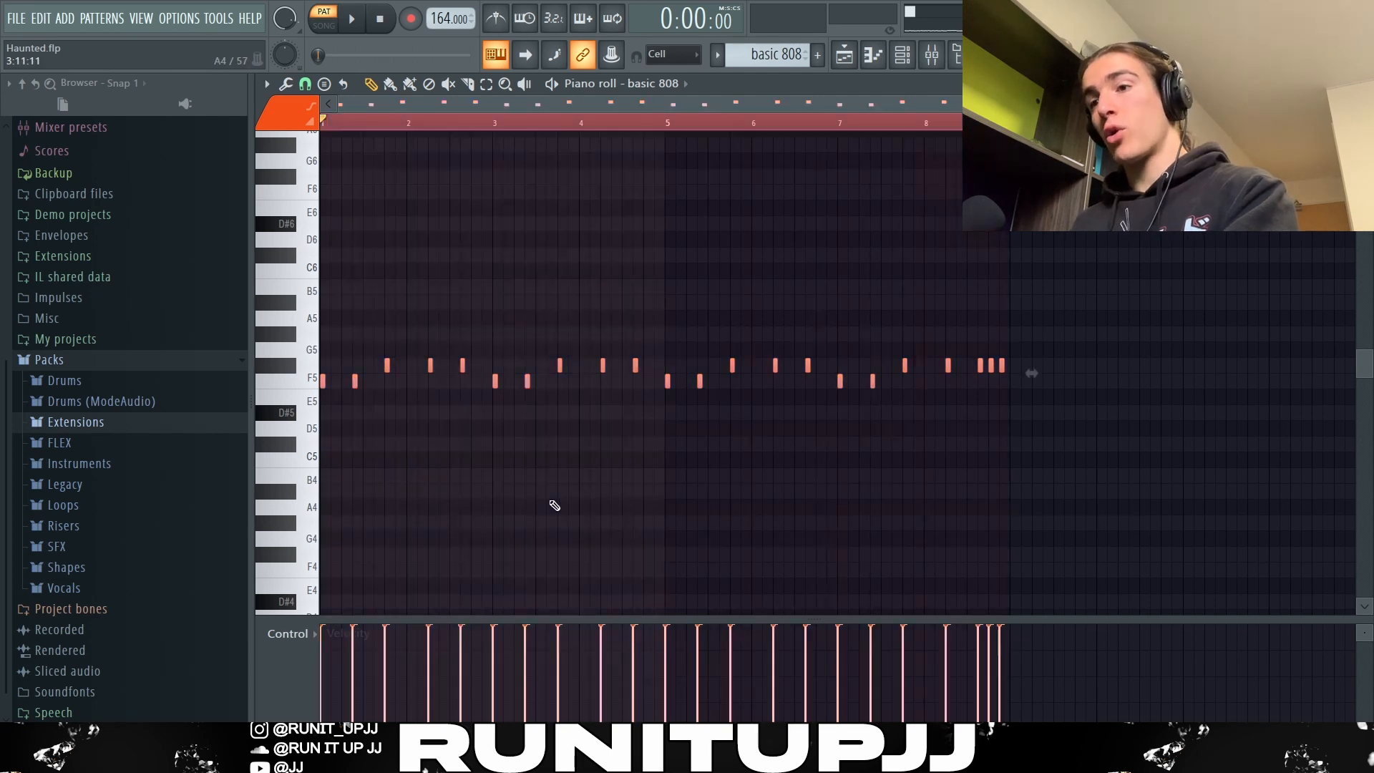
pyautogui.scroll(3, 562, 492)
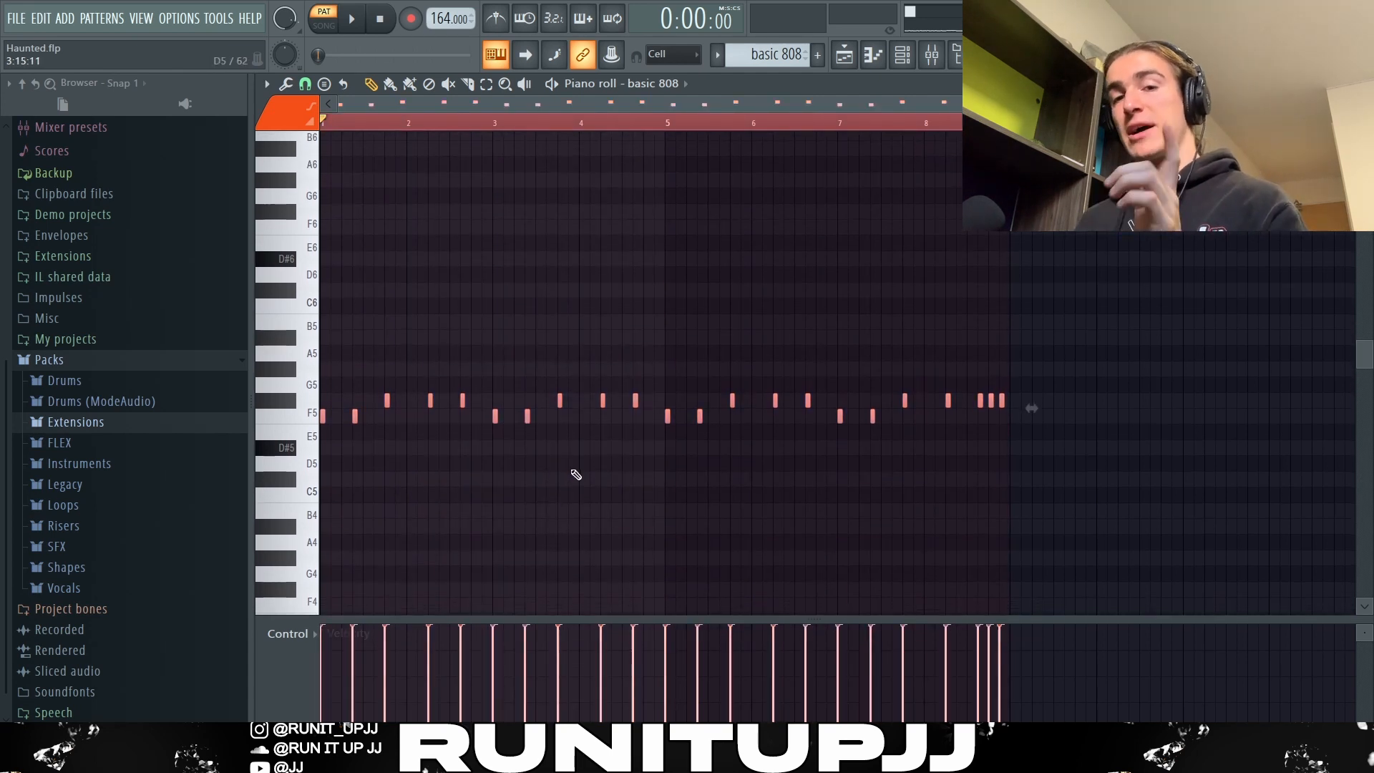
pyautogui.hotkey('ctrl', 'd')
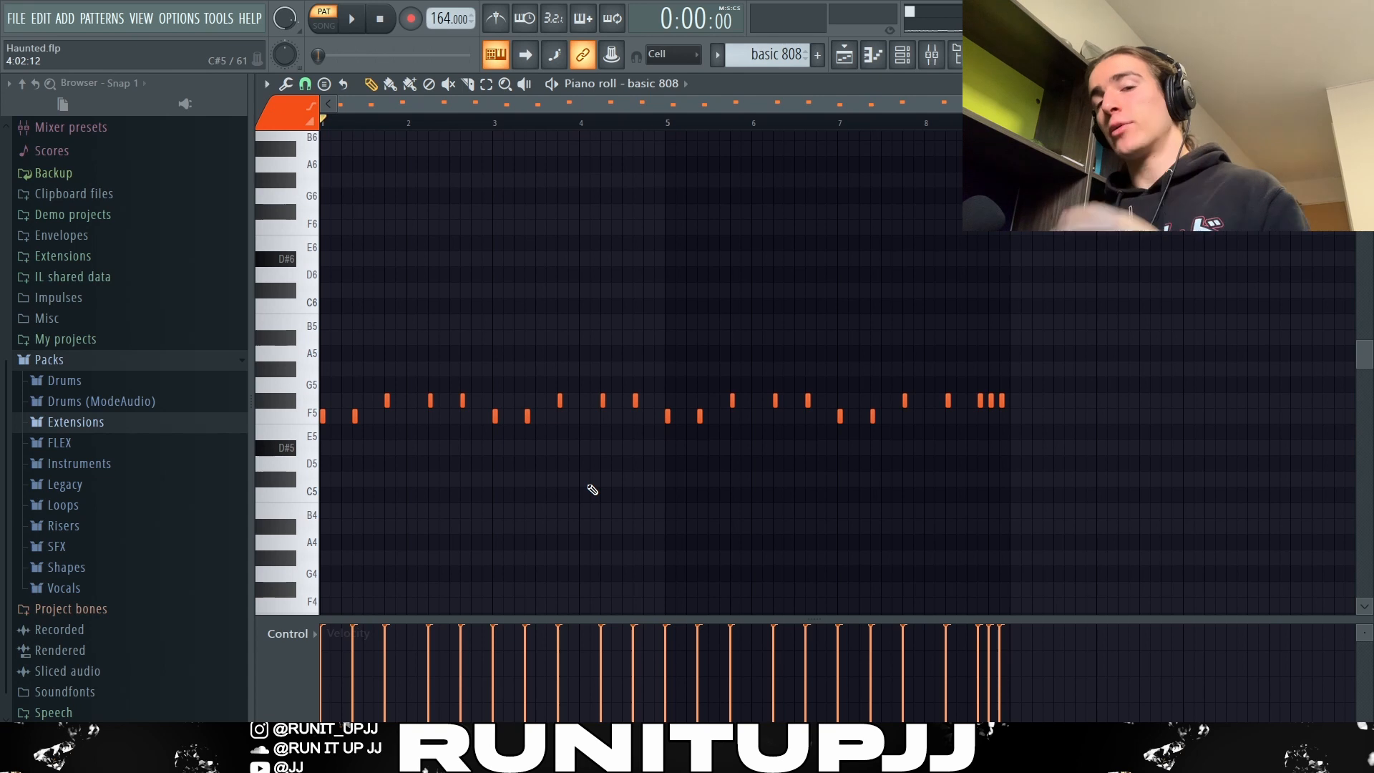
# - Play back the basic 808 pattern, and play the arrangement from bar 105 with the drum tracks on
pyautogui.press('space')
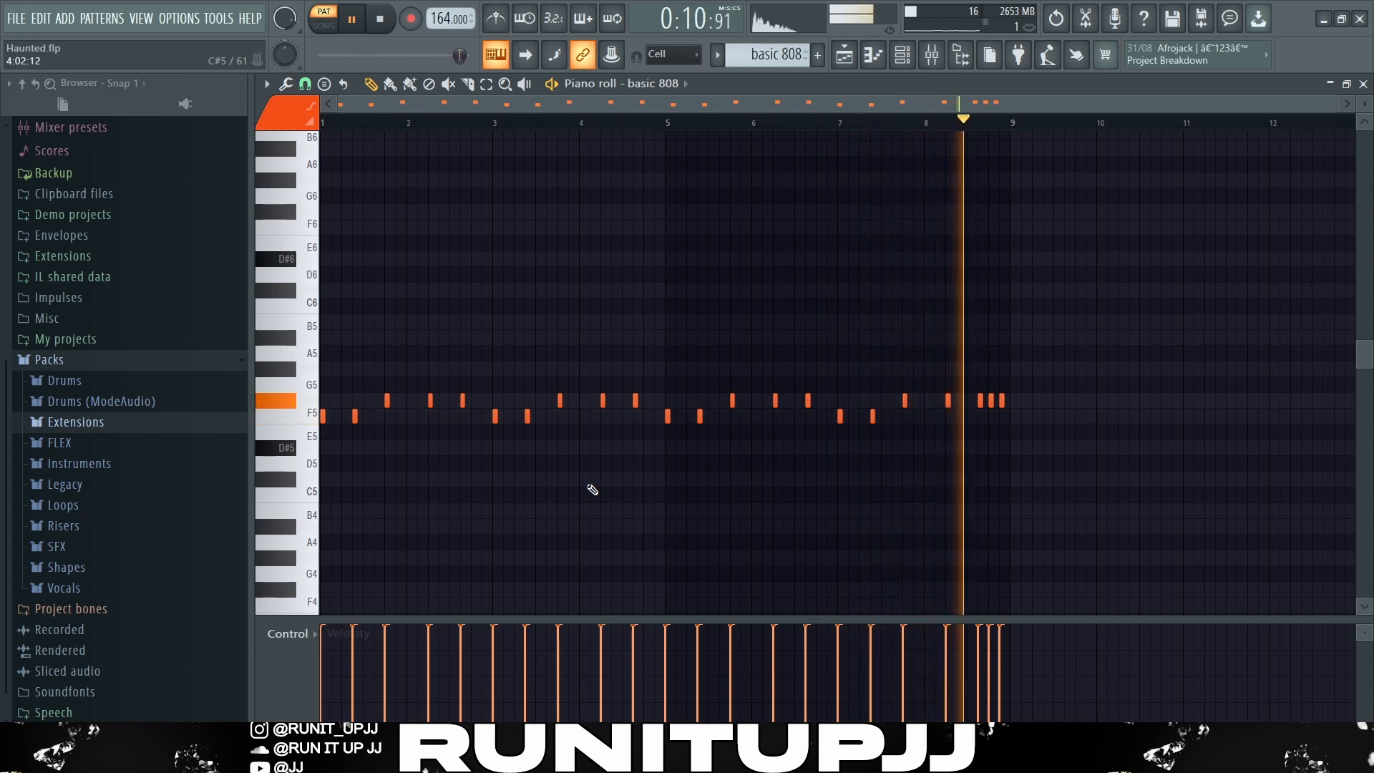
pyautogui.press('space')
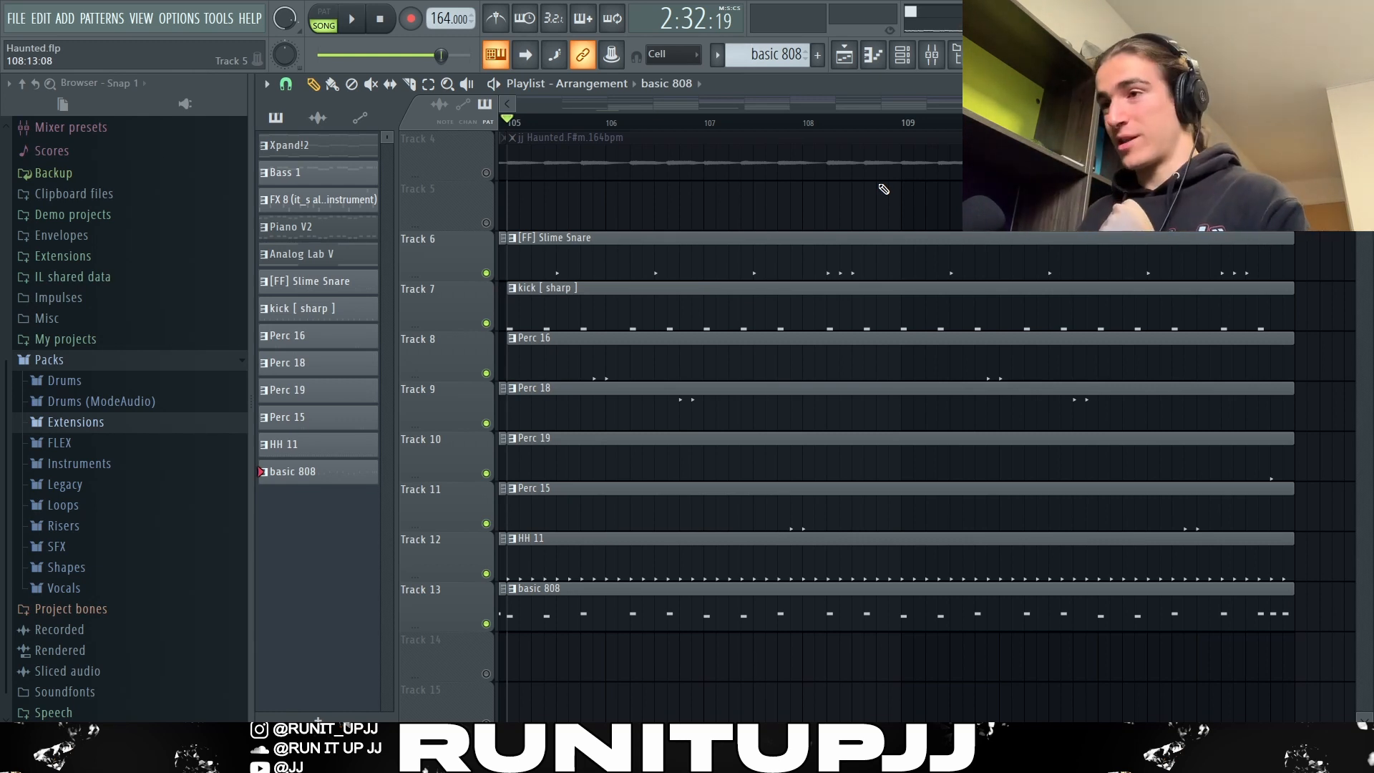
pyautogui.press('space')
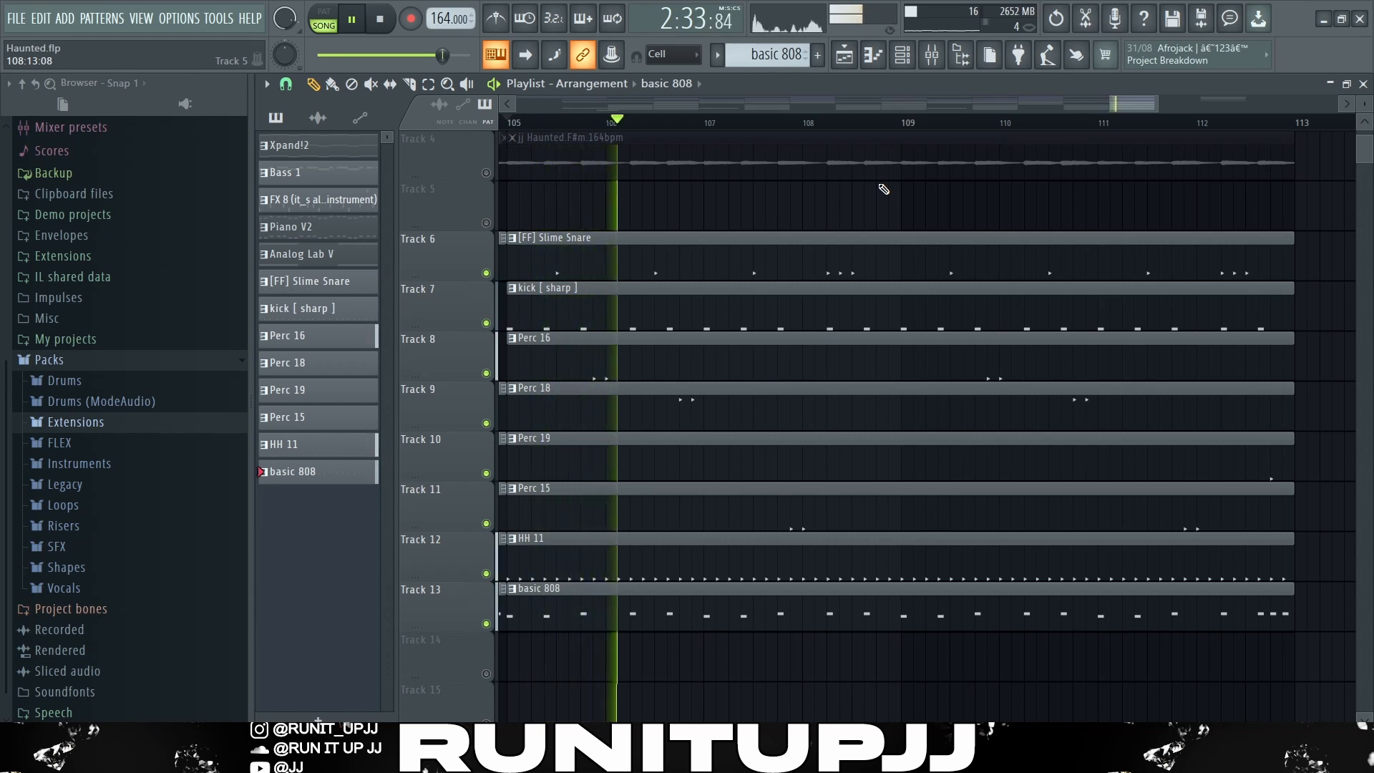